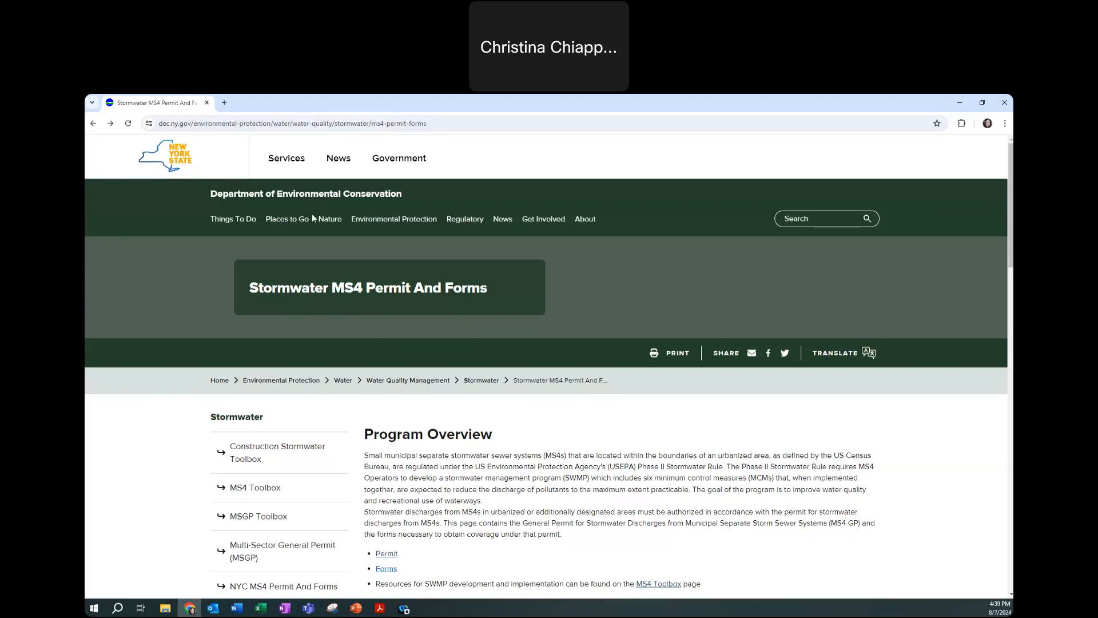
Show the MS4 permit page's web address in the browser address bar
click(285, 127)
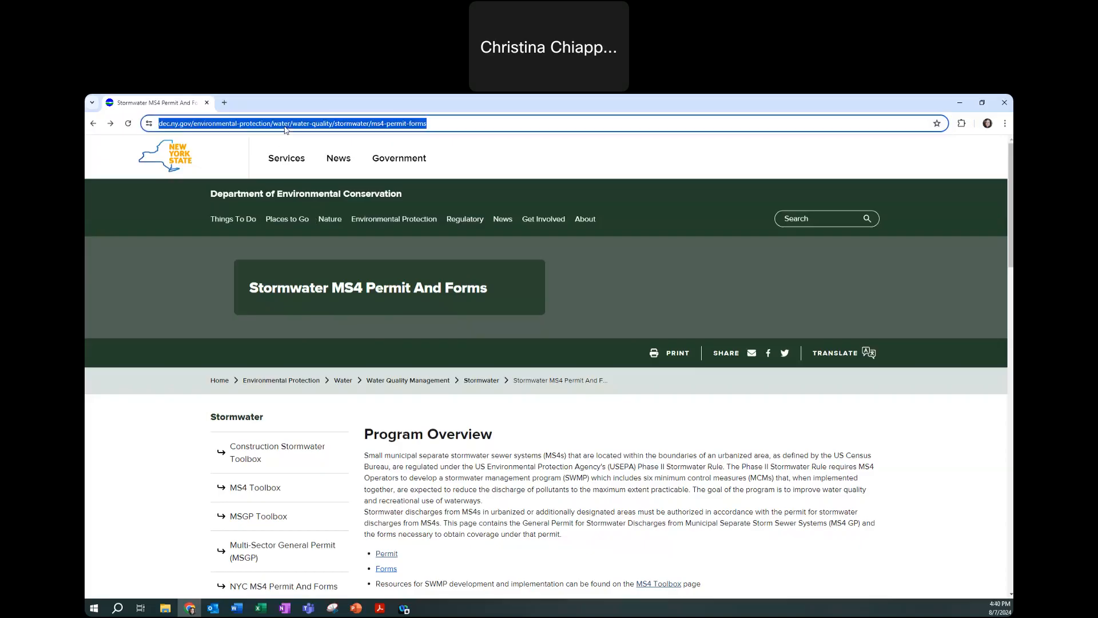
click(637, 133)
click(276, 120)
click(294, 123)
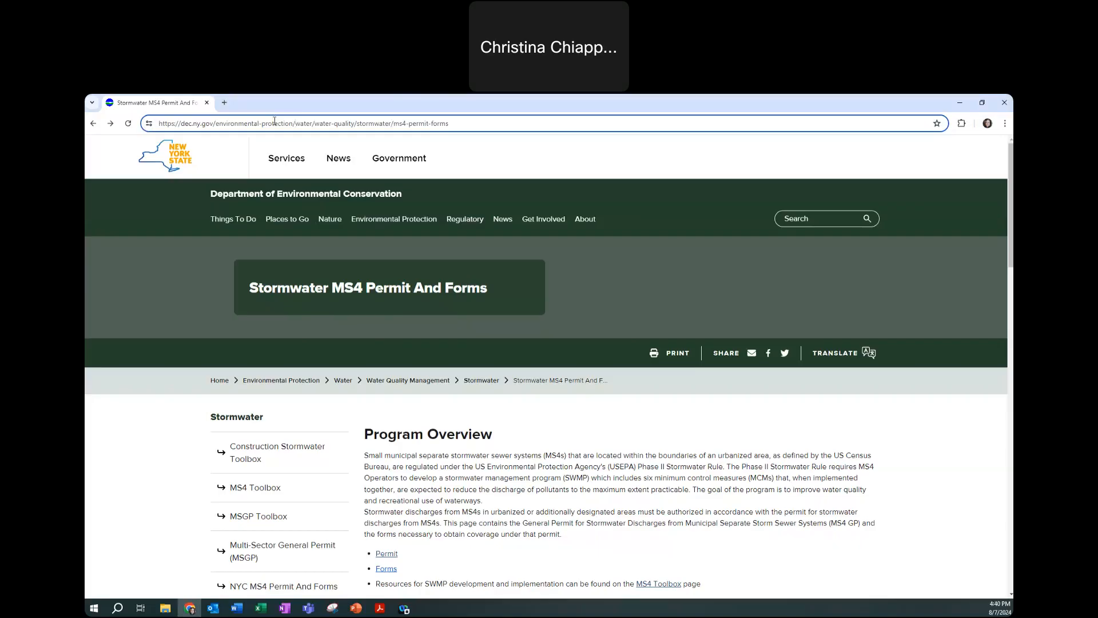
click(593, 405)
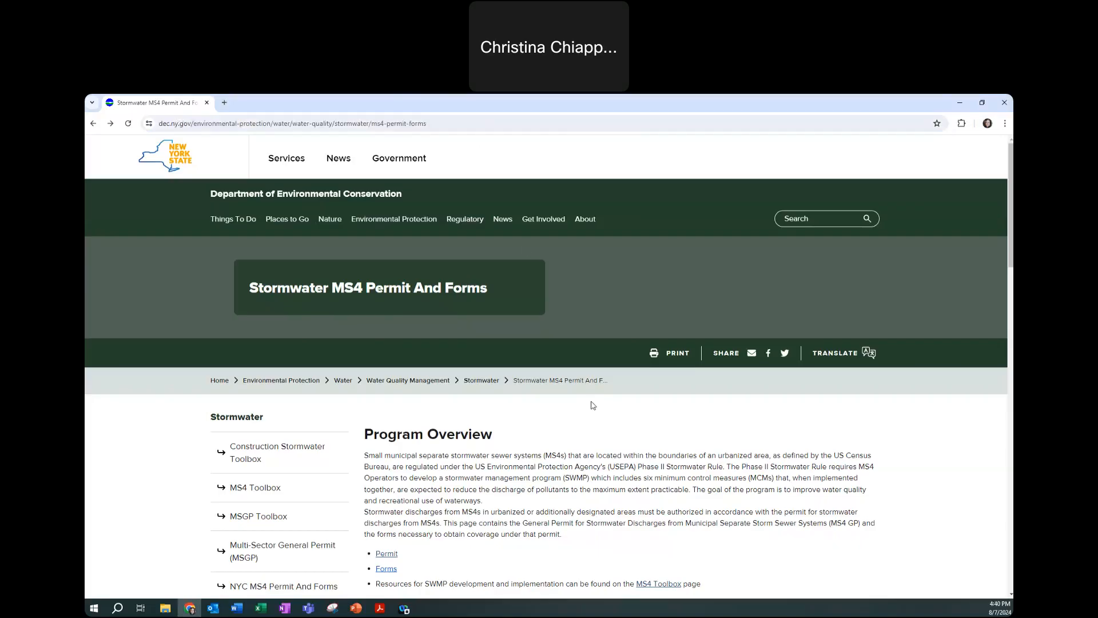
Scroll to the Forms section and highlight the Interim Progress Certification entry
scroll(378, 418, down, 3)
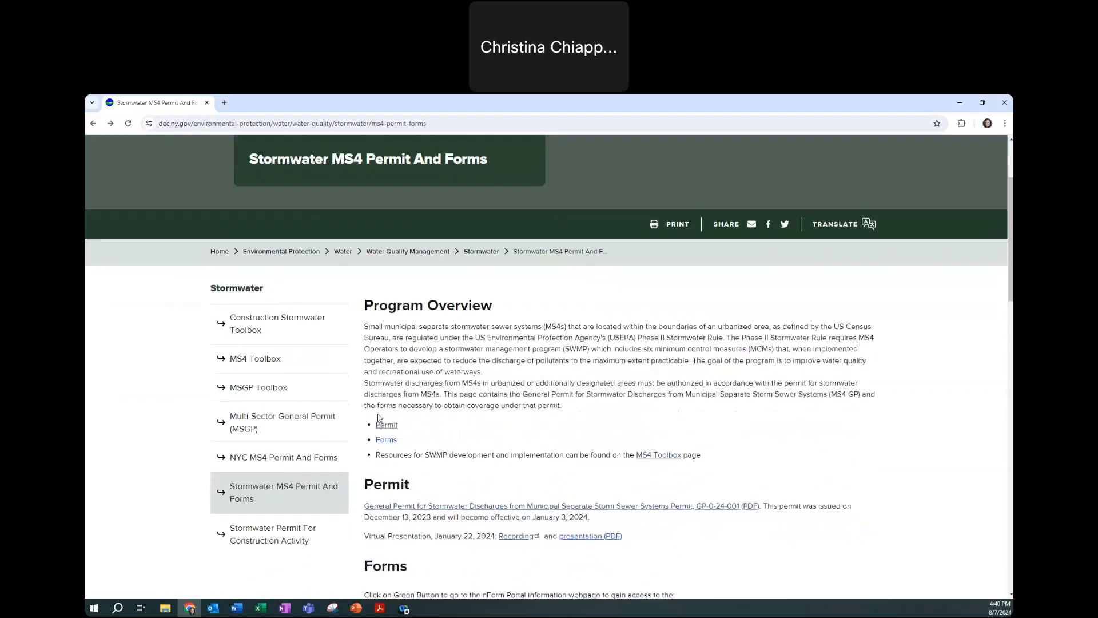
scroll(378, 418, down, 5)
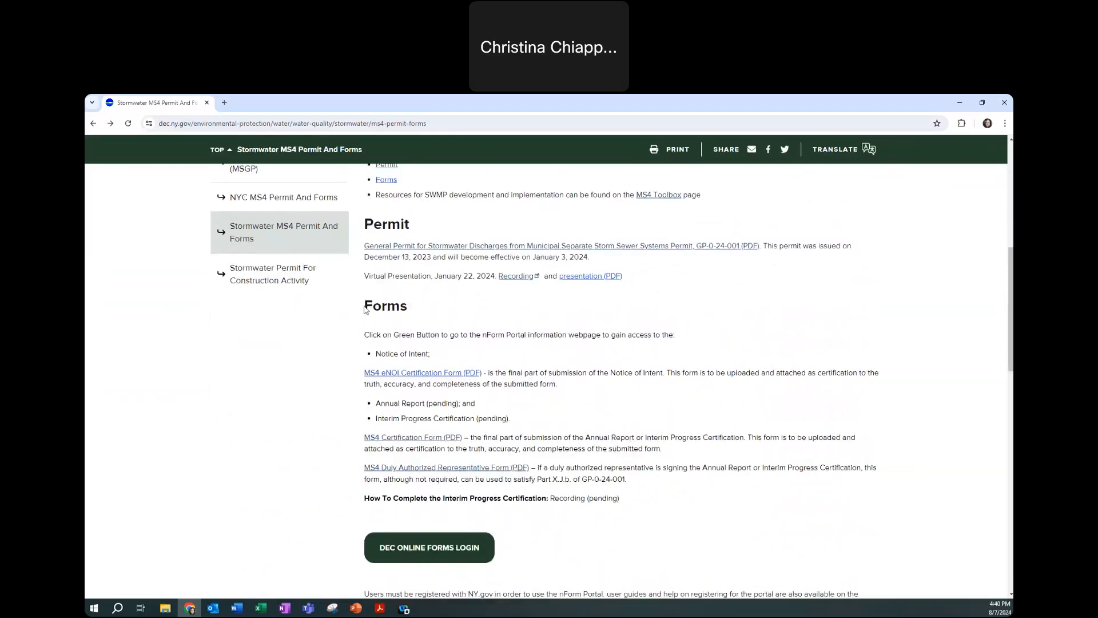
drag(366, 312, 411, 315)
click(468, 315)
drag(389, 418, 508, 419)
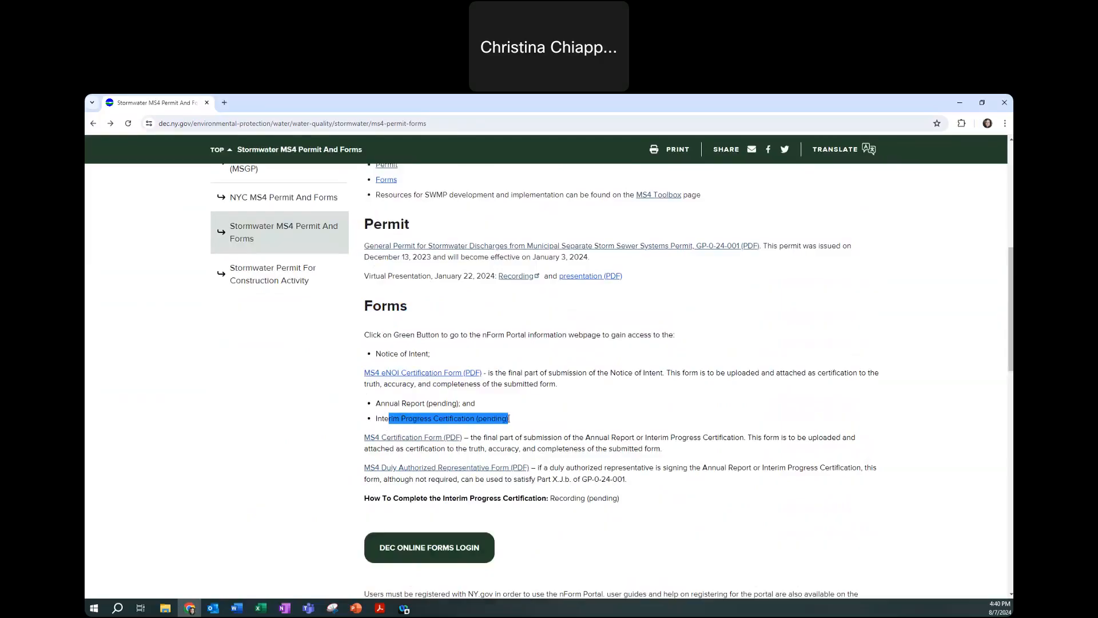
click(560, 420)
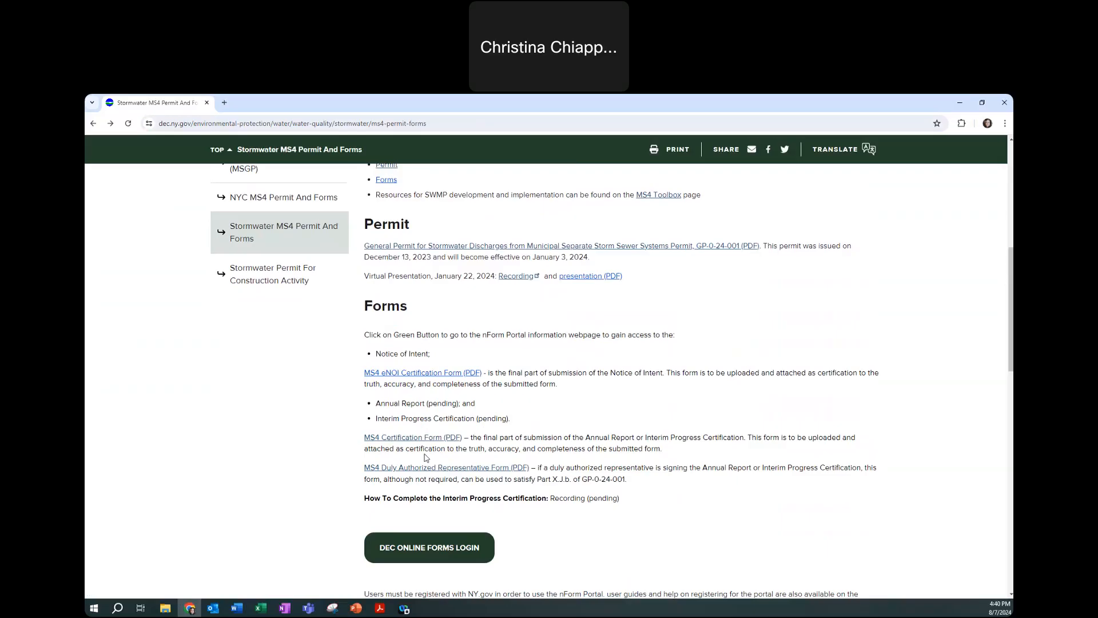
Go from the nForm portal information page to the NY.GOV ID sign-in page
click(423, 550)
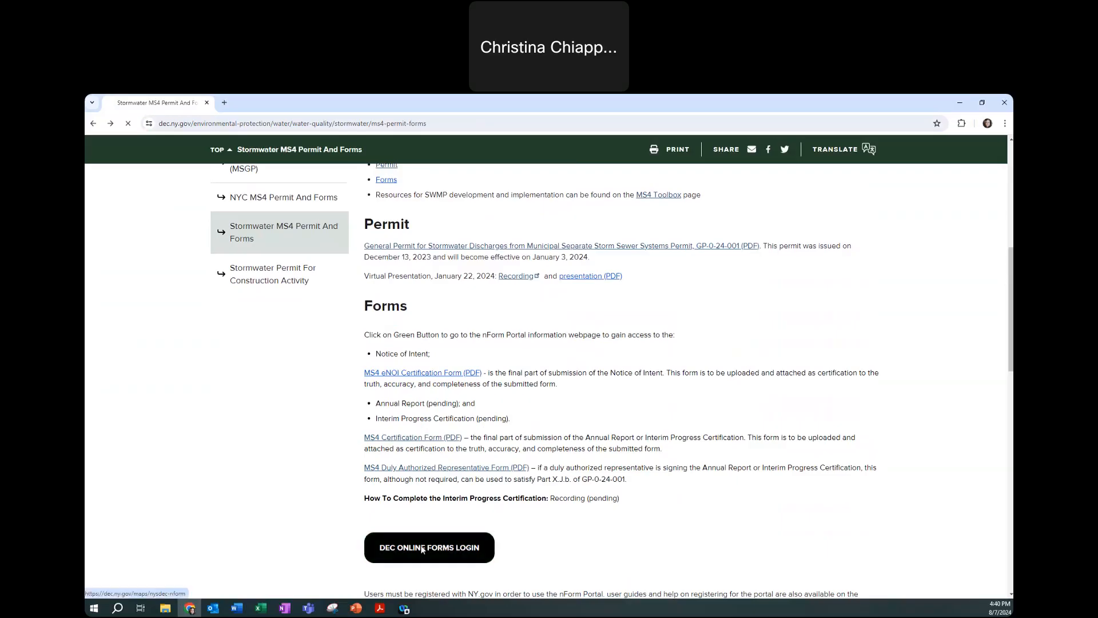
scroll(426, 529, down, 2)
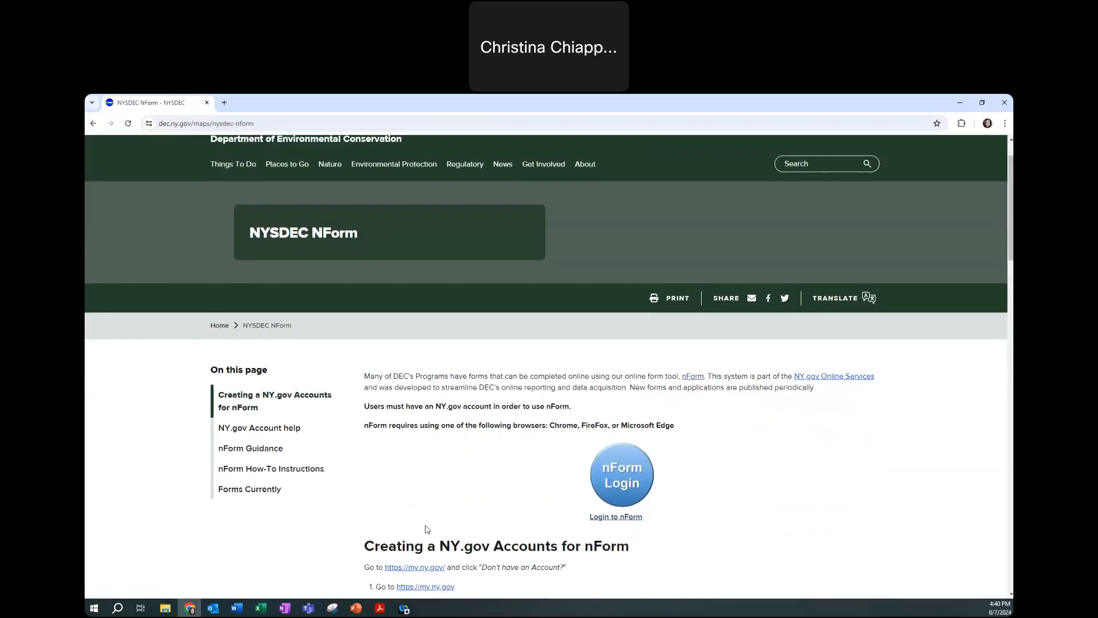
click(626, 447)
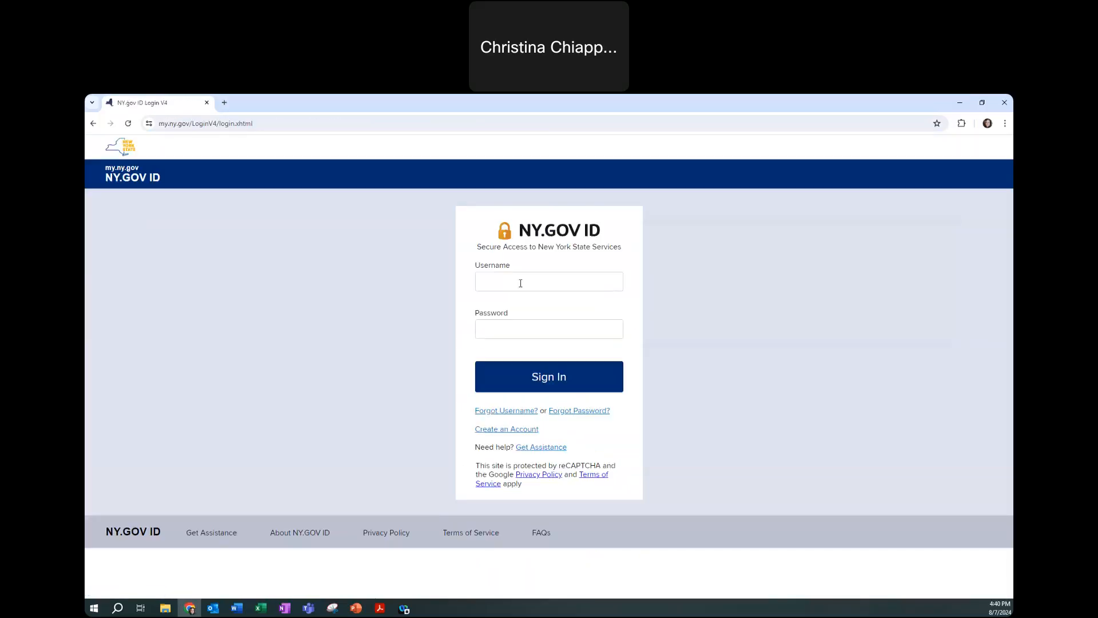
Sign in to NY.GOV ID with the account username and password
click(520, 282)
key(Tab)
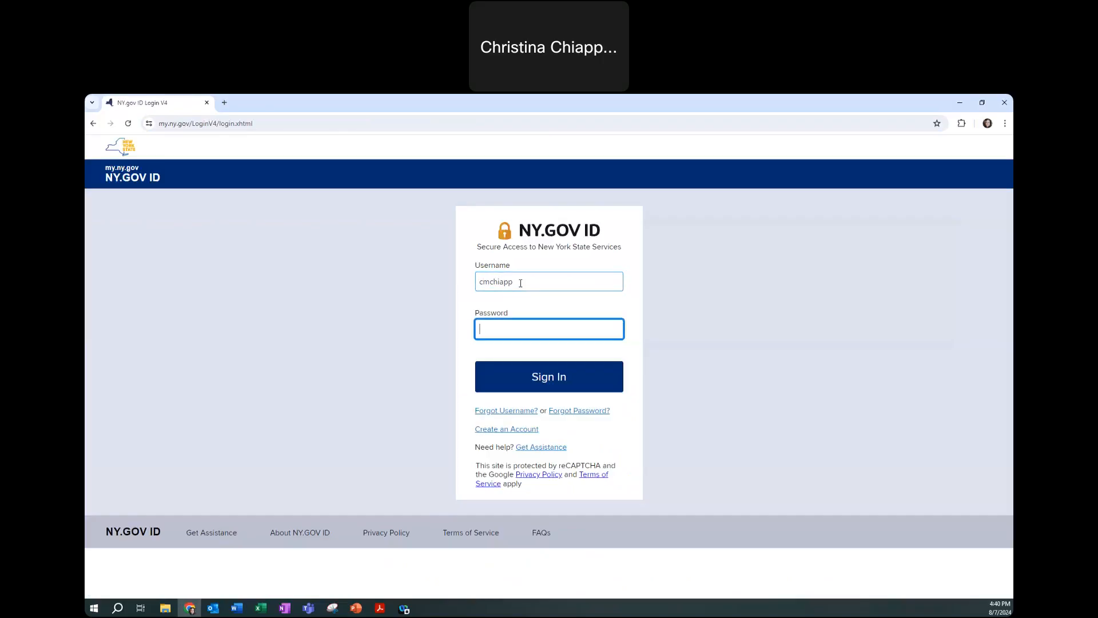
text(*****************)
click(556, 372)
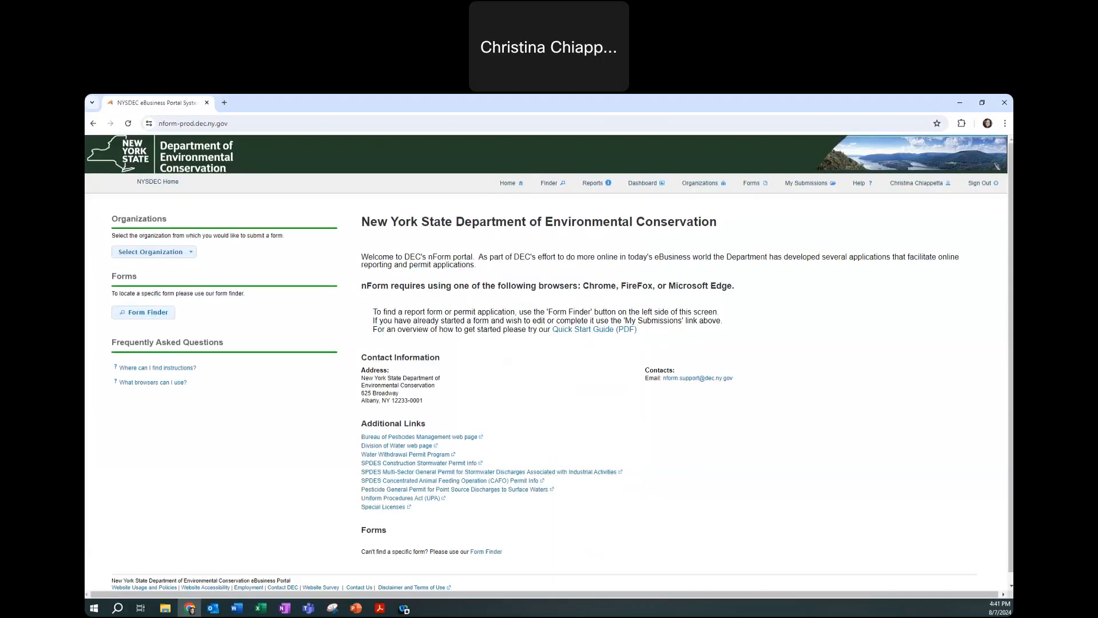
Search Form Finder for 'MS4' and open the MS4 Interim Progress Certification—6 Month Requirements form
click(161, 318)
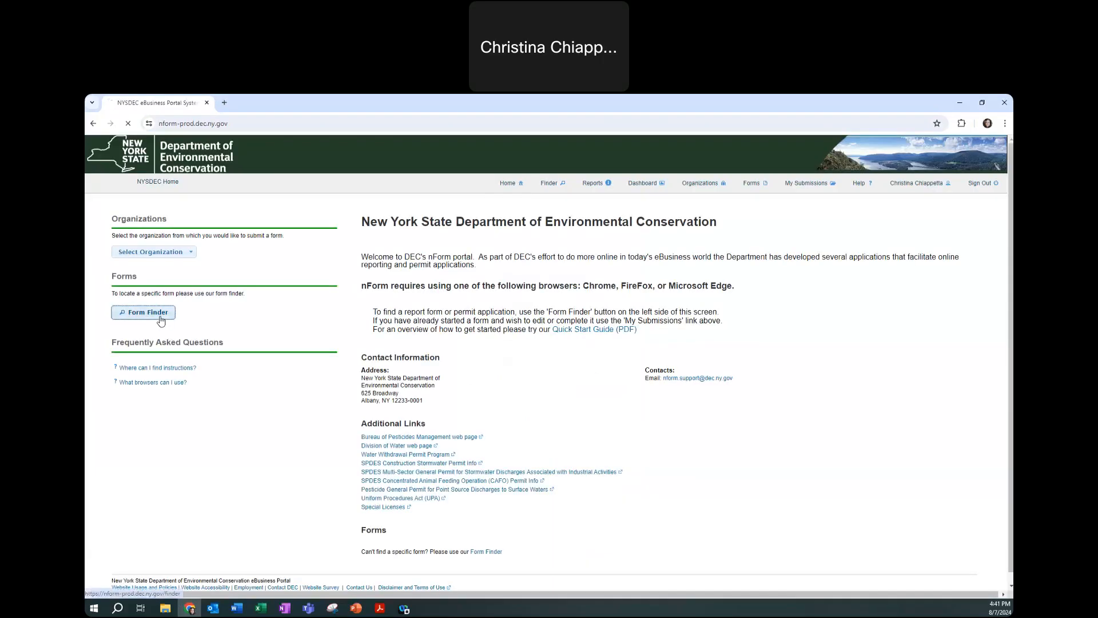
click(393, 320)
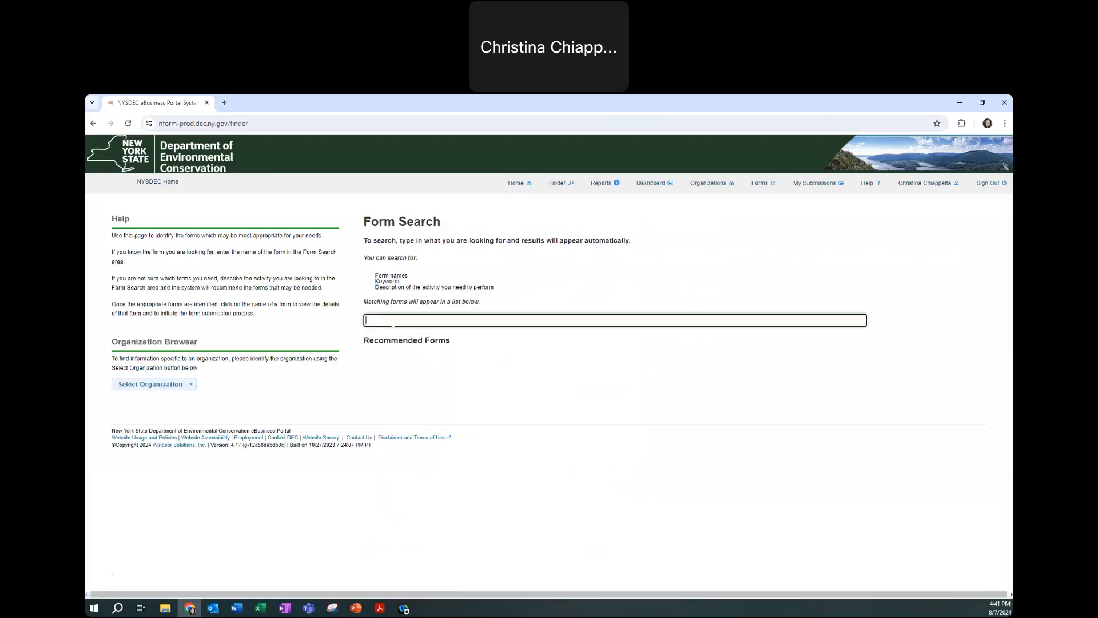
text(MS4)
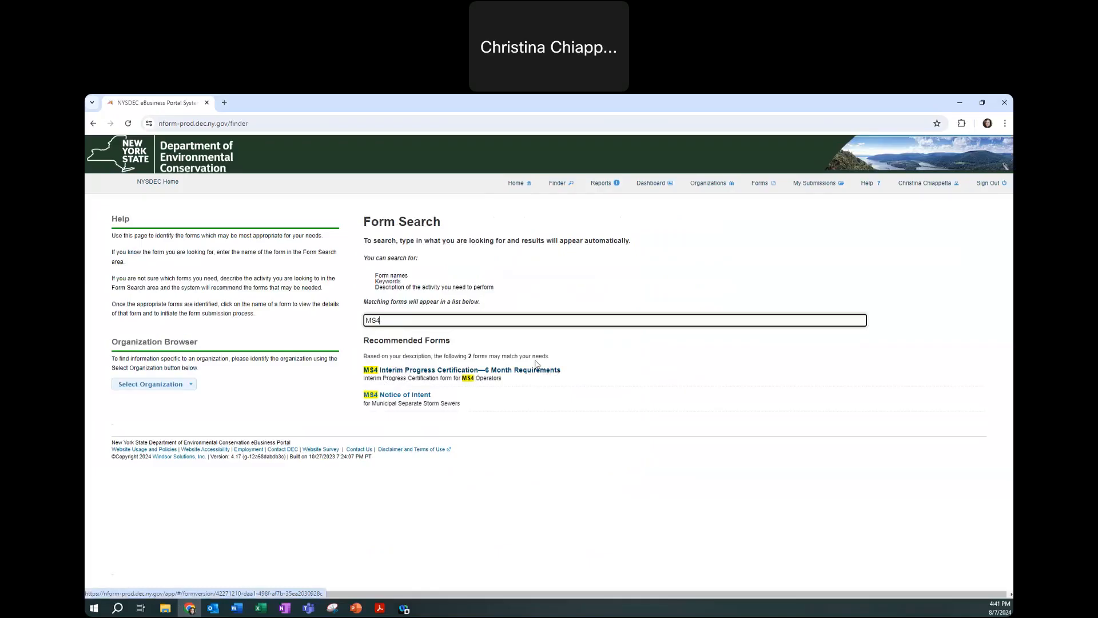
click(461, 373)
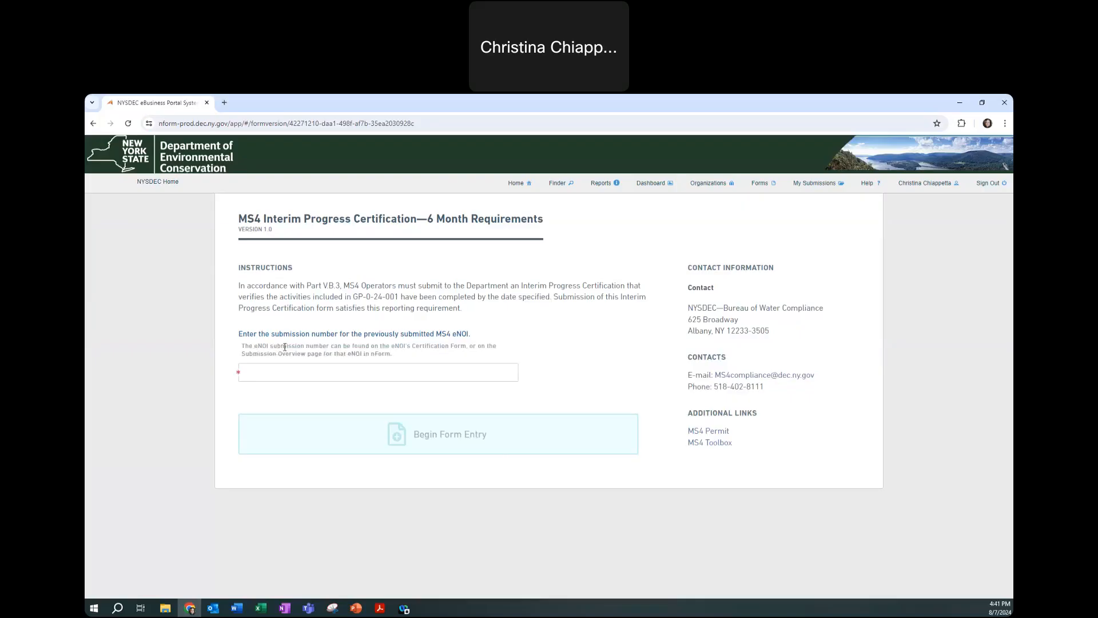
Point out the eNOI submission number field, then switch to the certification PDF in Acrobat
drag(243, 346, 447, 360)
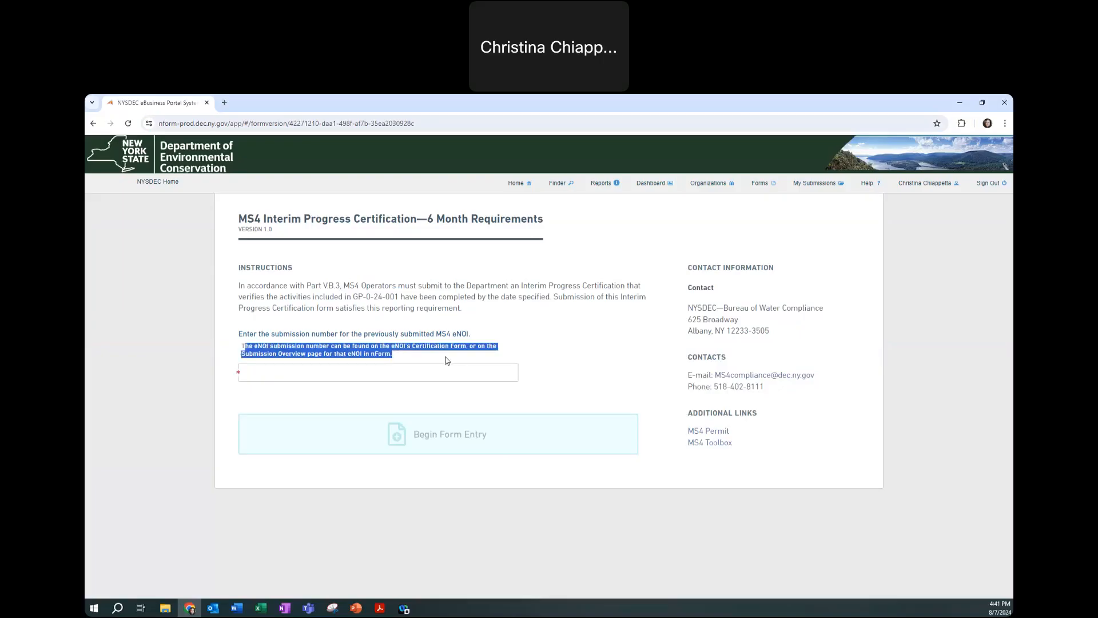
click(263, 373)
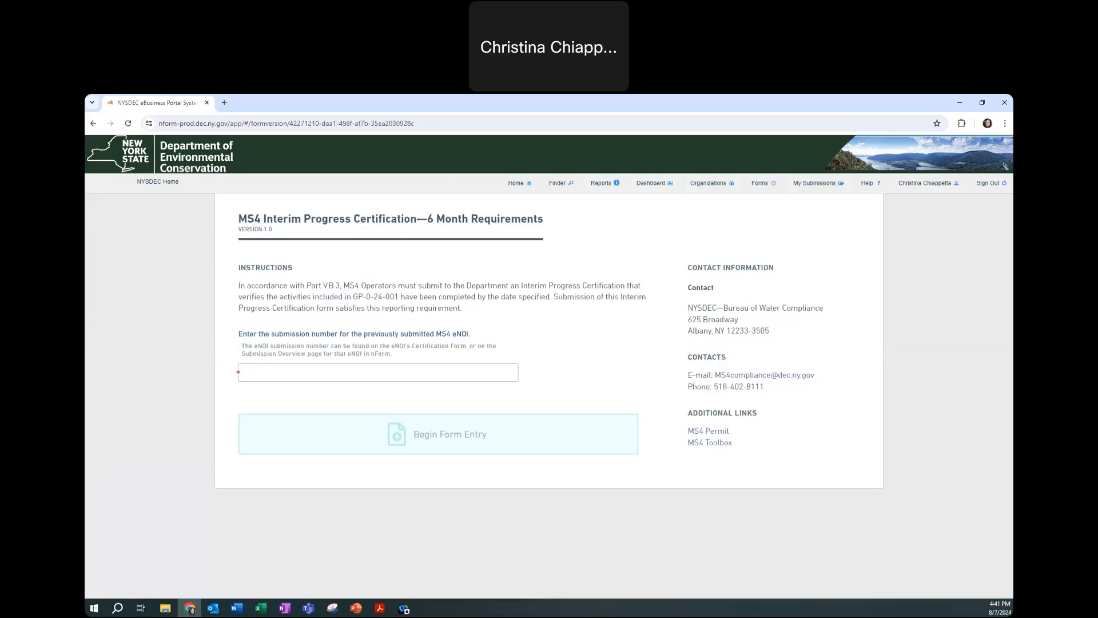
key(alt+Tab)
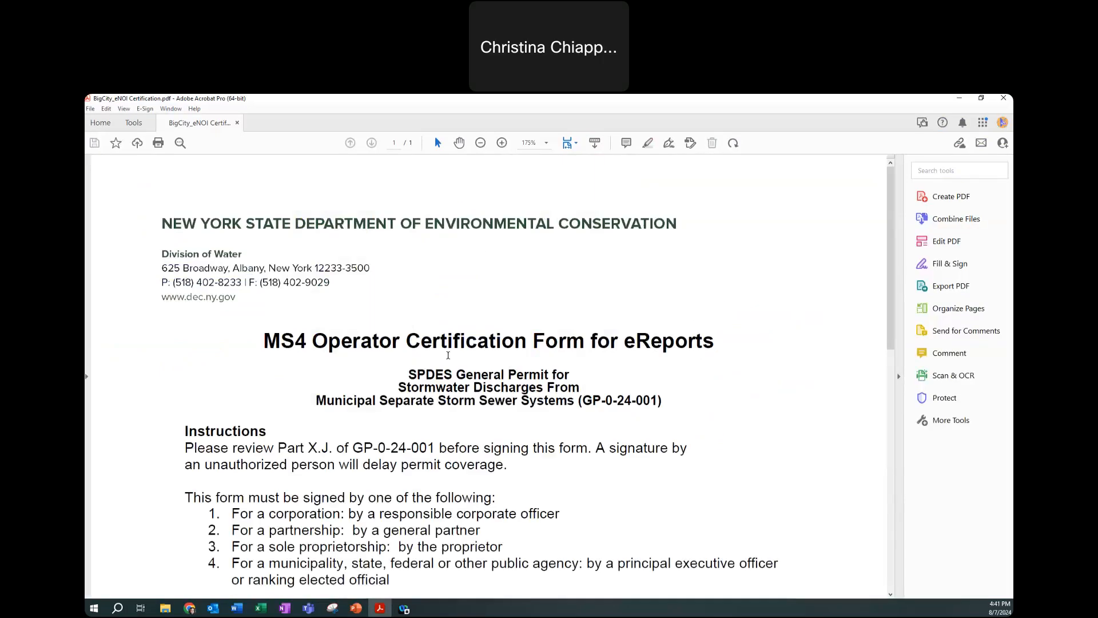
Copy the eReport submission number from BigCity_eNOI Certification.pdf into nForm's eNOI submission number field
scroll(448, 354, down, 3)
scroll(449, 355, down, 2)
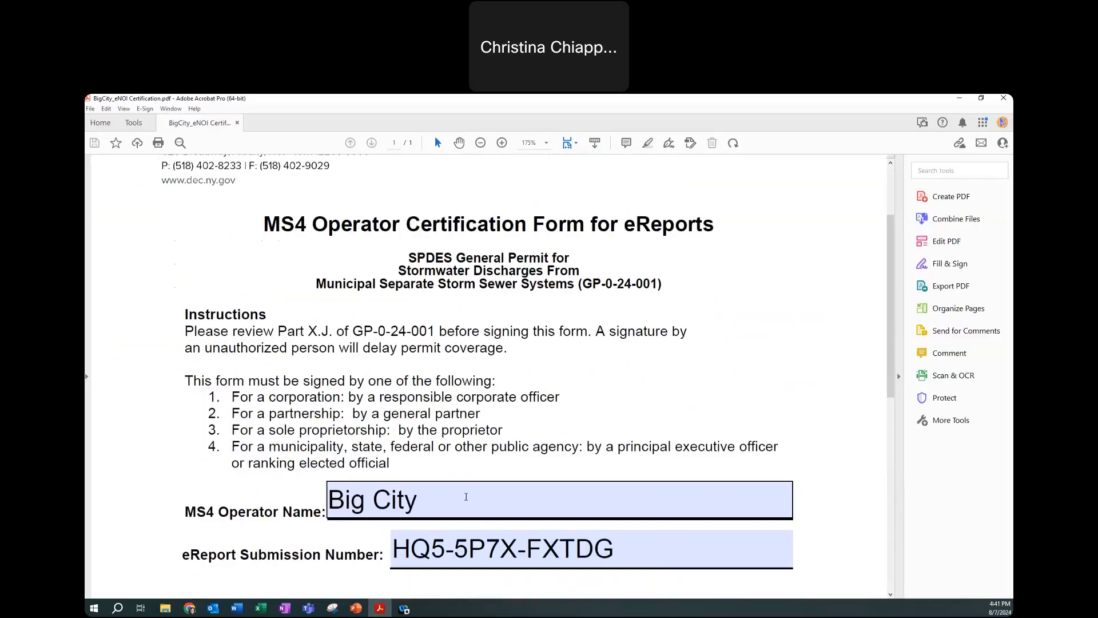
drag(619, 549, 381, 553)
key(ctrl+c)
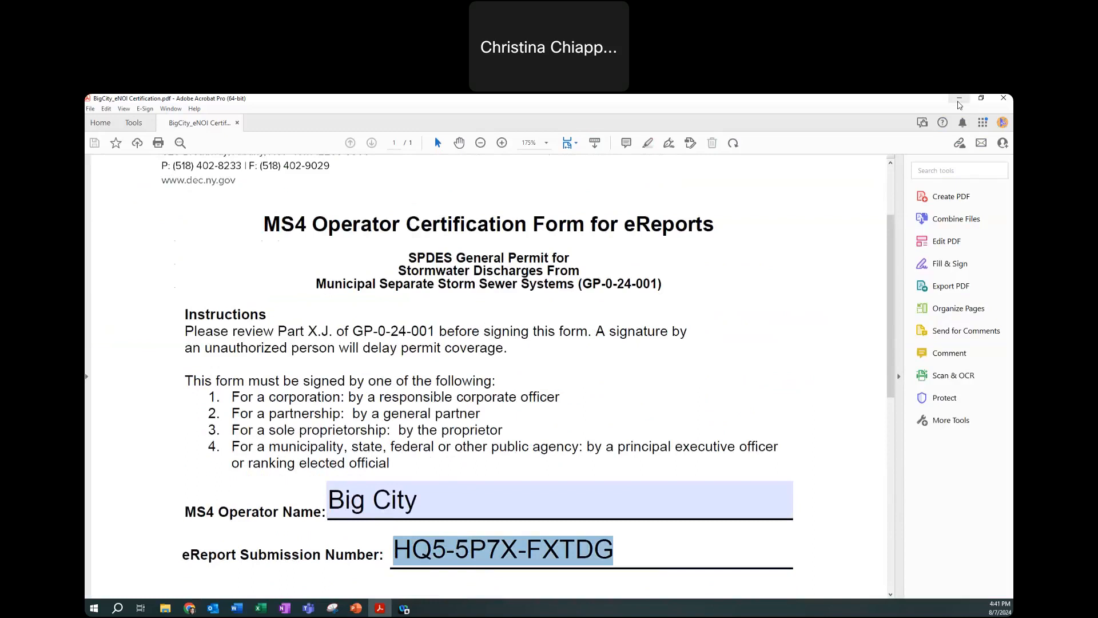
click(959, 100)
click(282, 372)
key(ctrl+v)
click(293, 391)
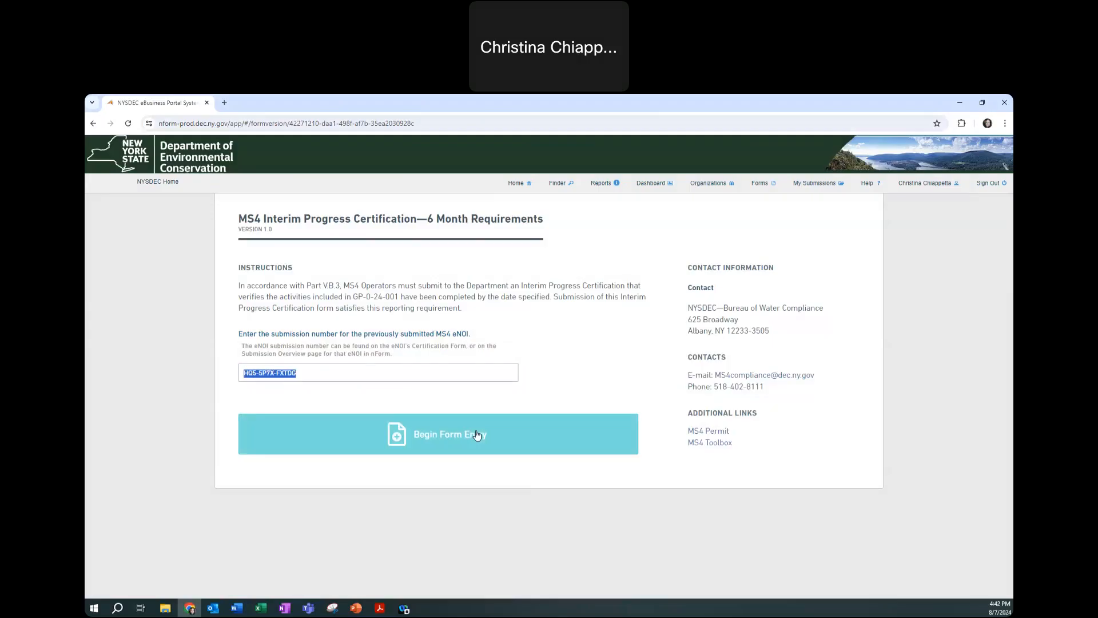
Begin form entry and review the prefilled MS4 Operator Information, noting municipality Big City
click(476, 434)
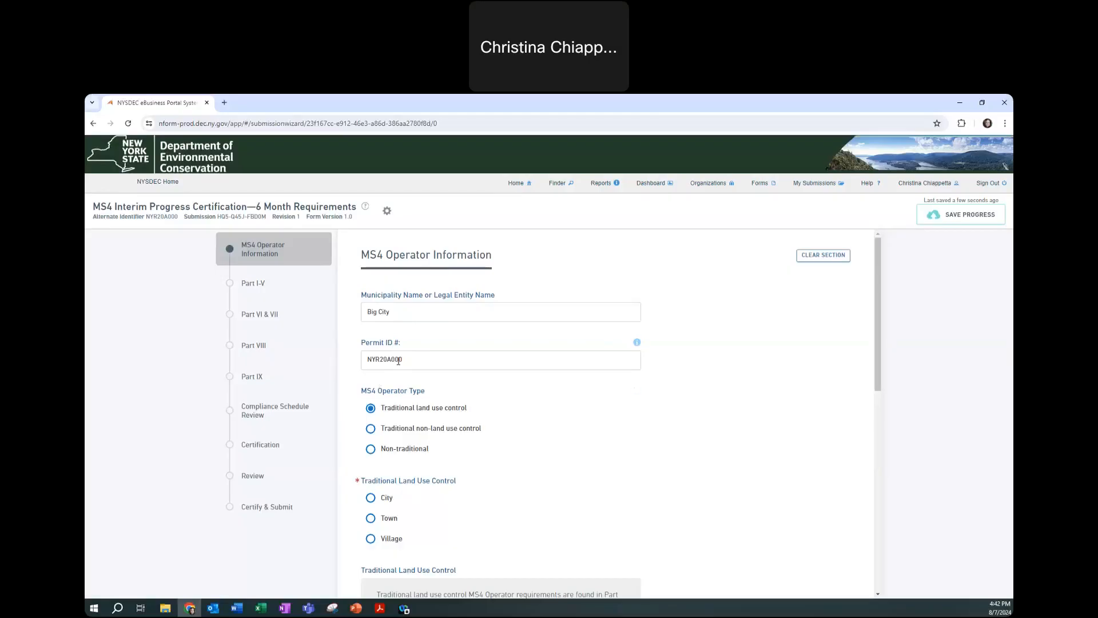
scroll(398, 360, down, 6)
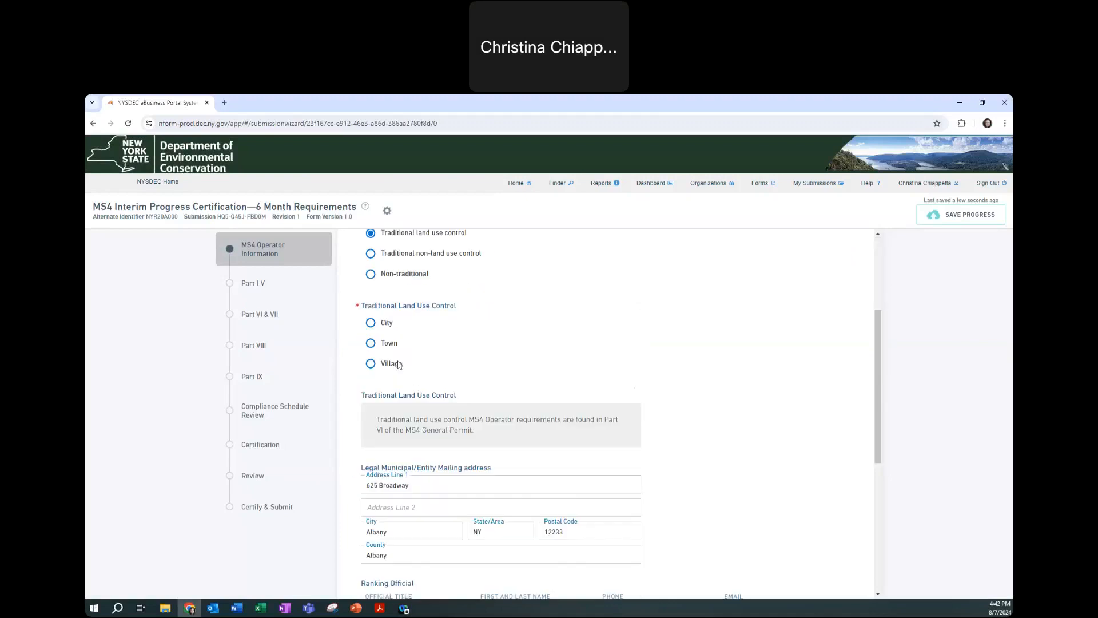
scroll(399, 365, down, 2)
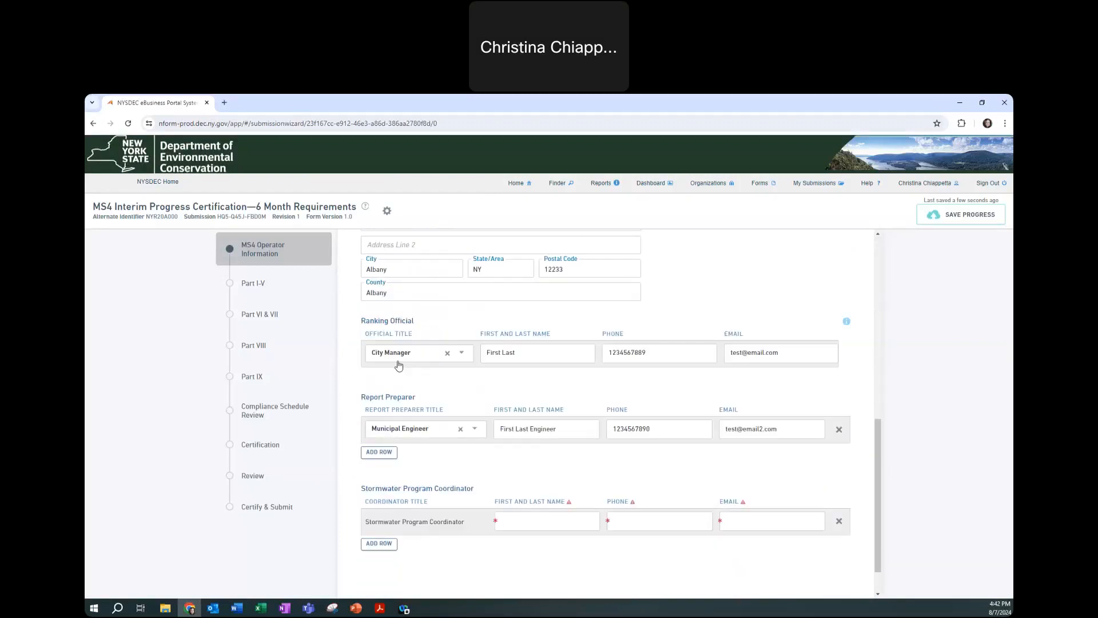
scroll(400, 365, up, 2)
scroll(399, 365, up, 6)
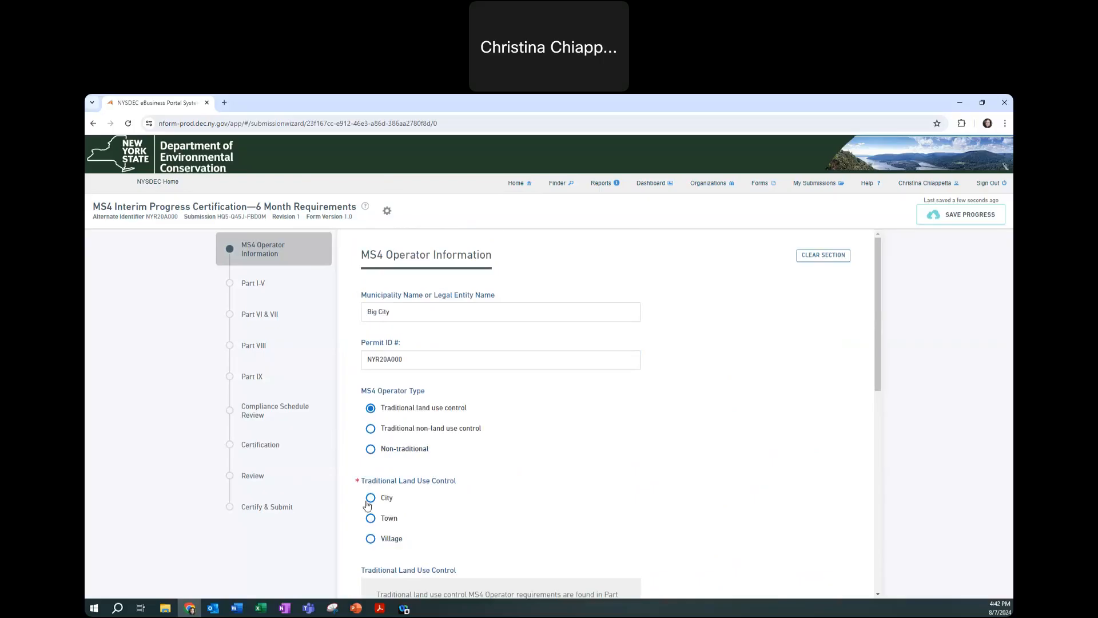
drag(390, 317, 355, 318)
Mark the operator as a City, keeping operator type Traditional land use control
click(370, 497)
click(371, 428)
click(371, 448)
click(371, 428)
click(371, 408)
scroll(412, 432, down, 2)
scroll(443, 433, down, 6)
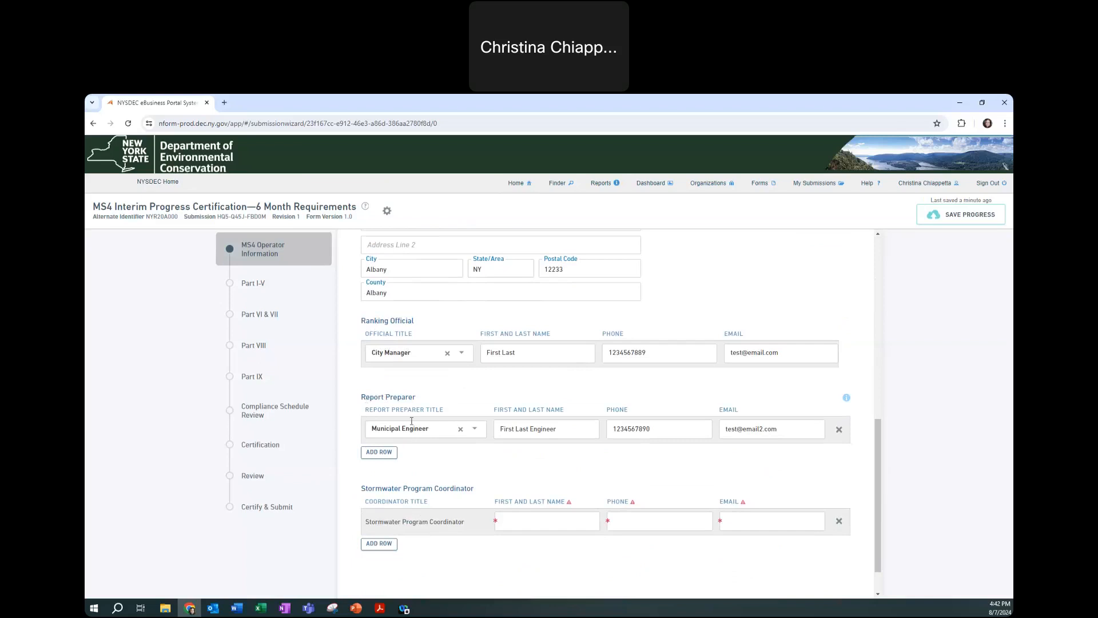
Fill the Stormwater Program Coordinator row with 'WPC', a phone number and e-mail, then go to Part I-V
scroll(523, 482, down, 1)
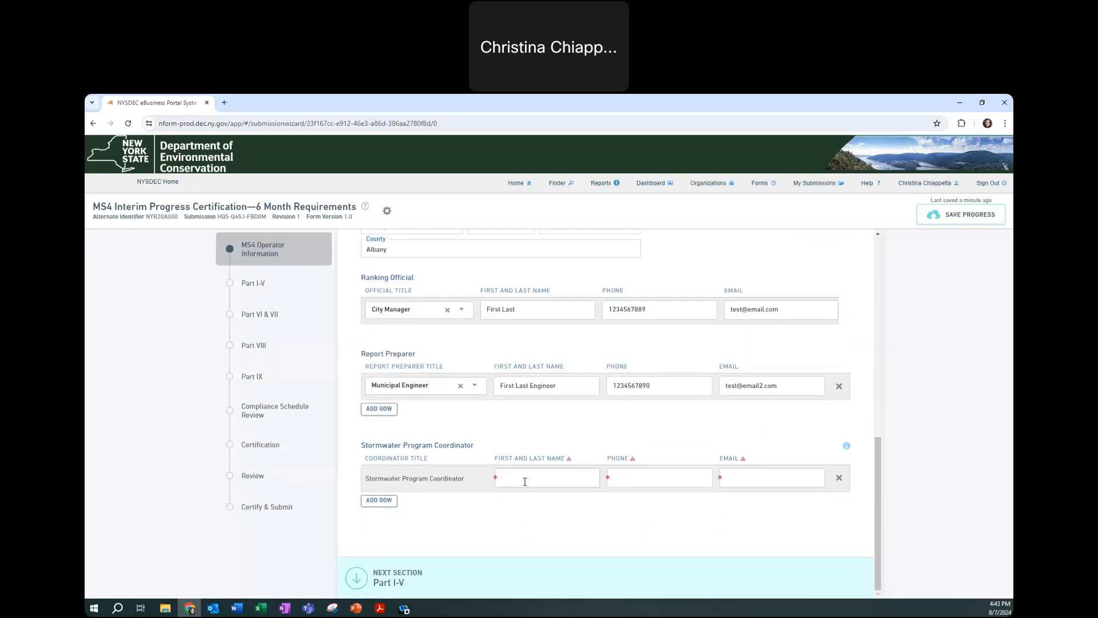
text(WPC)
click(664, 475)
text(123)
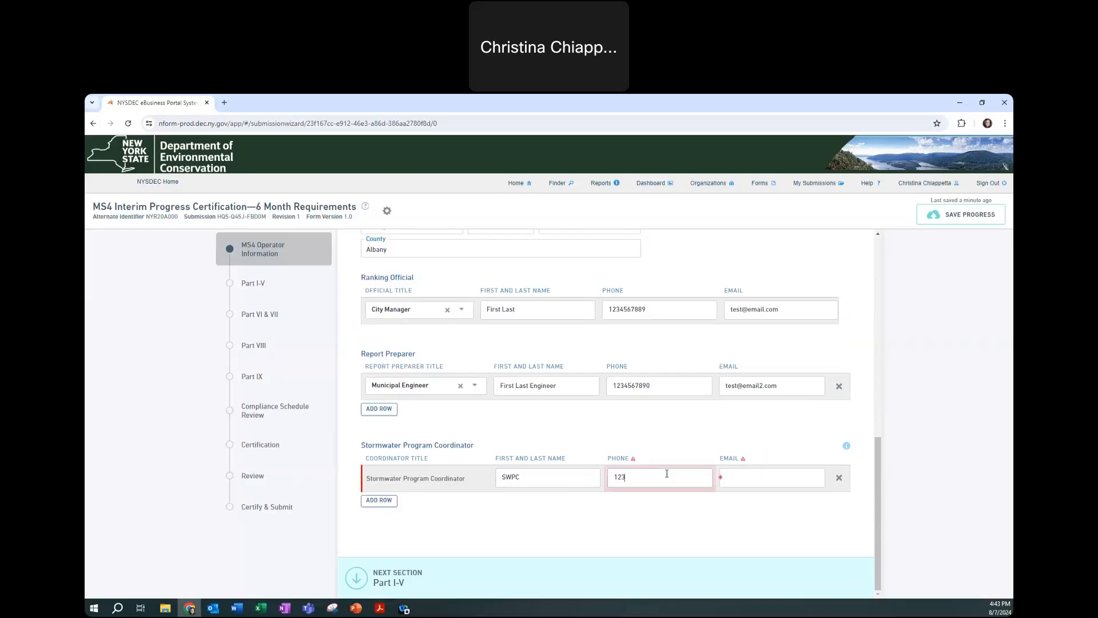
text(4567890)
click(781, 478)
text(test@)
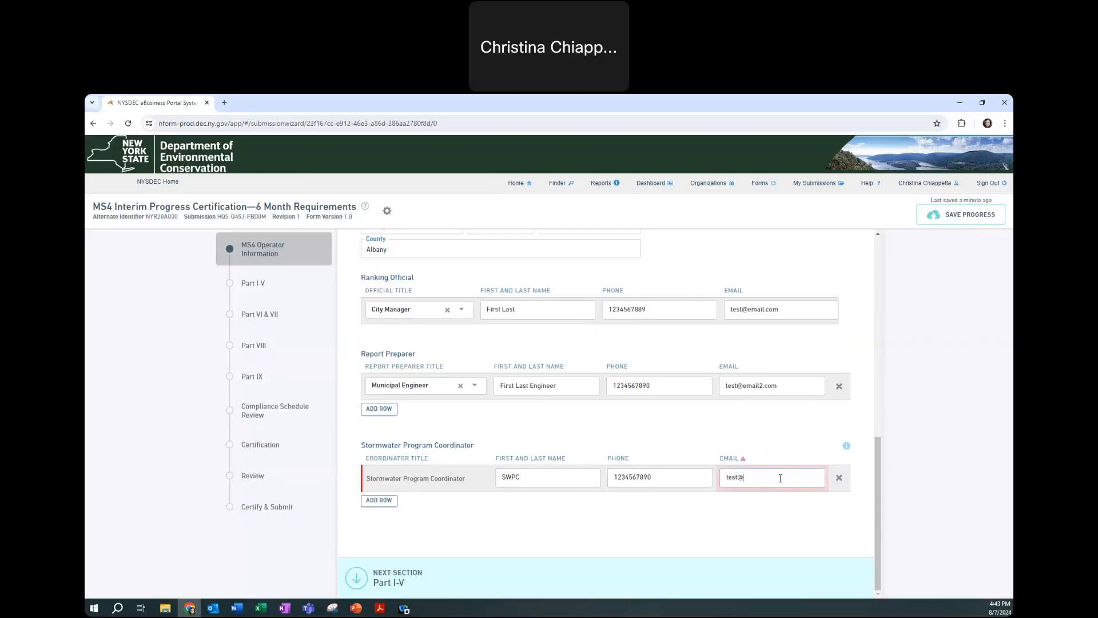
text(email2.com)
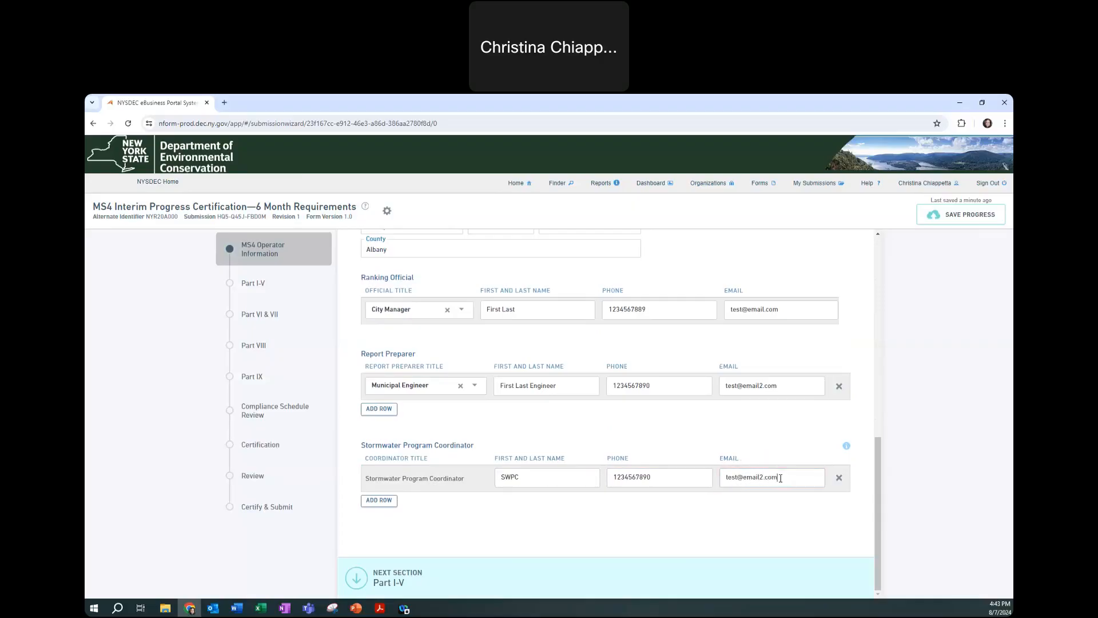
click(356, 578)
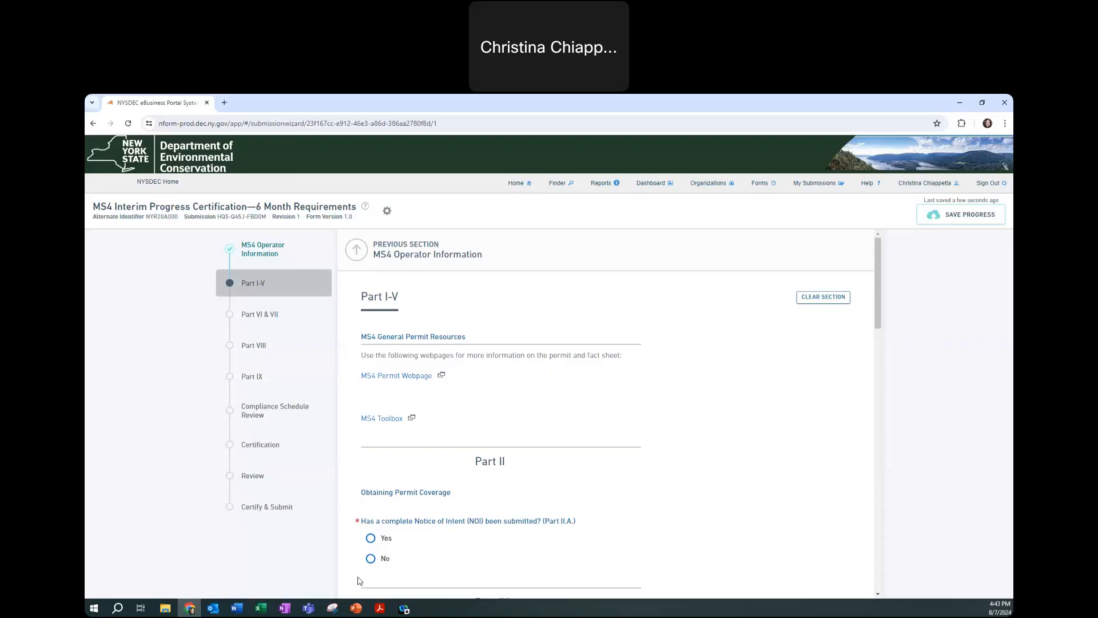
Answer Yes to the Notice of Intent, staffing chart and SWMP questions
click(370, 559)
scroll(383, 515, down, 3)
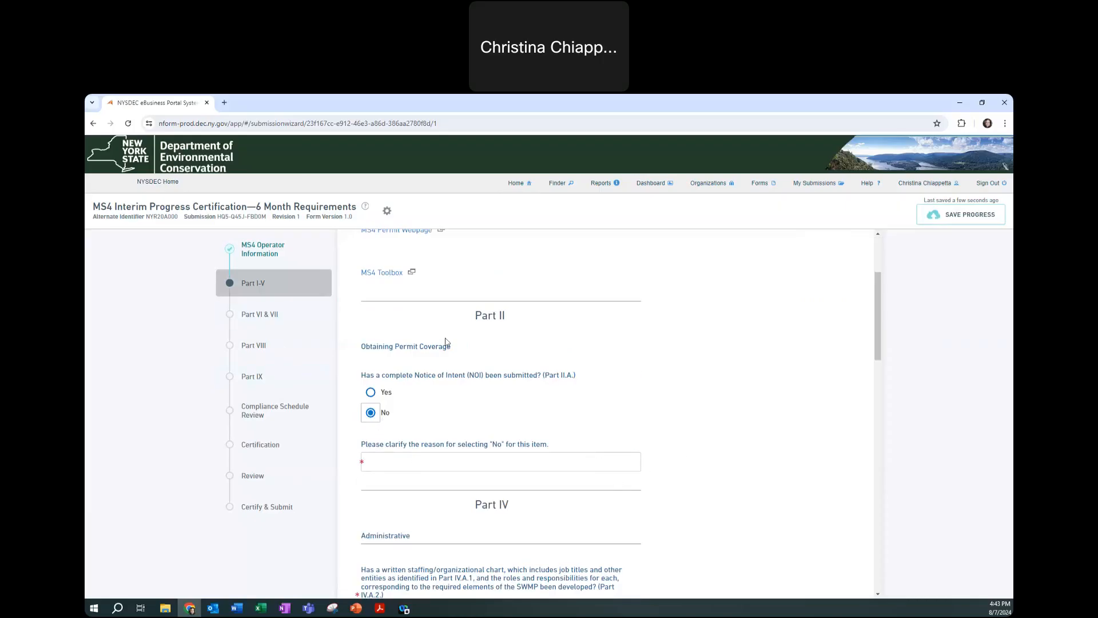
scroll(421, 361, up, 3)
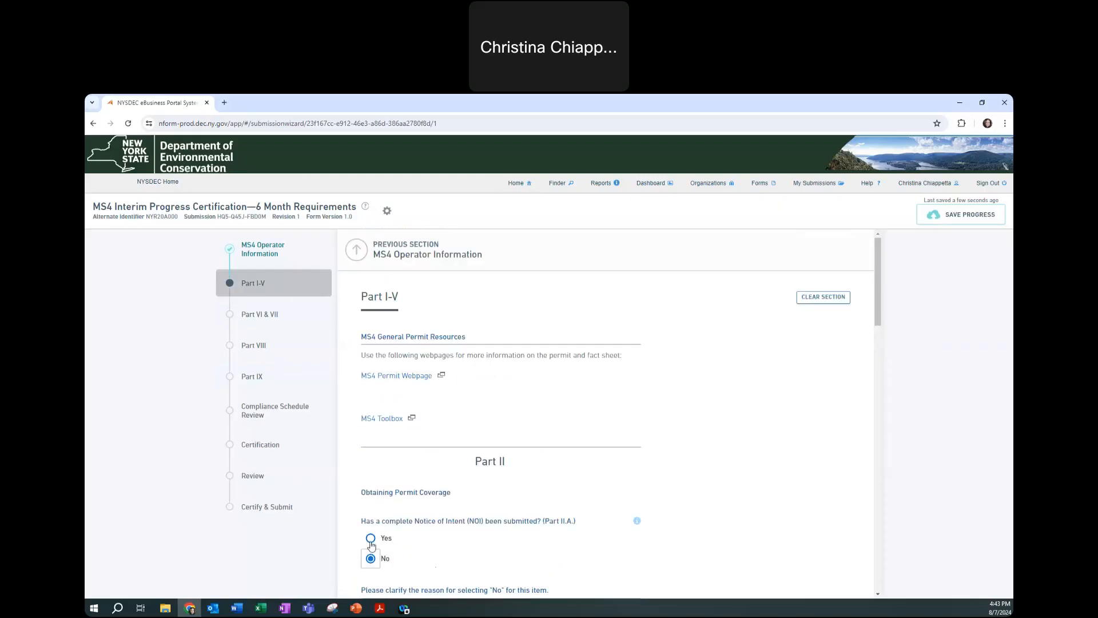
click(371, 538)
scroll(495, 533, down, 4)
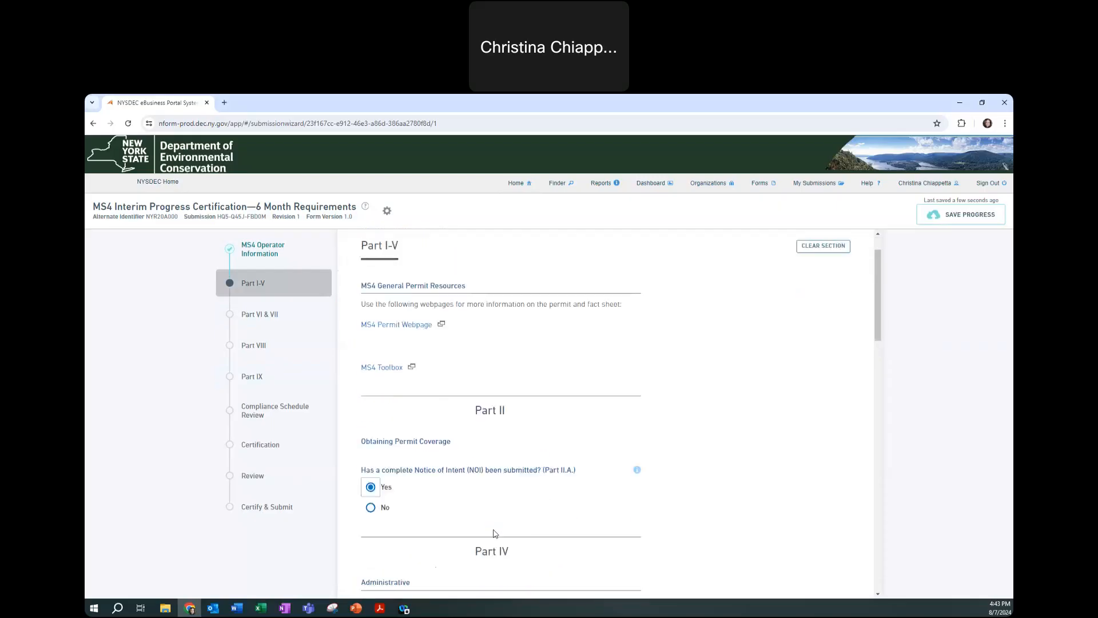
click(385, 516)
scroll(450, 512, down, 3)
click(372, 395)
Answer Yes to mapping, legal authority and the three enforcement response plan questions
scroll(380, 389, down, 3)
click(371, 443)
scroll(377, 417, down, 3)
click(371, 403)
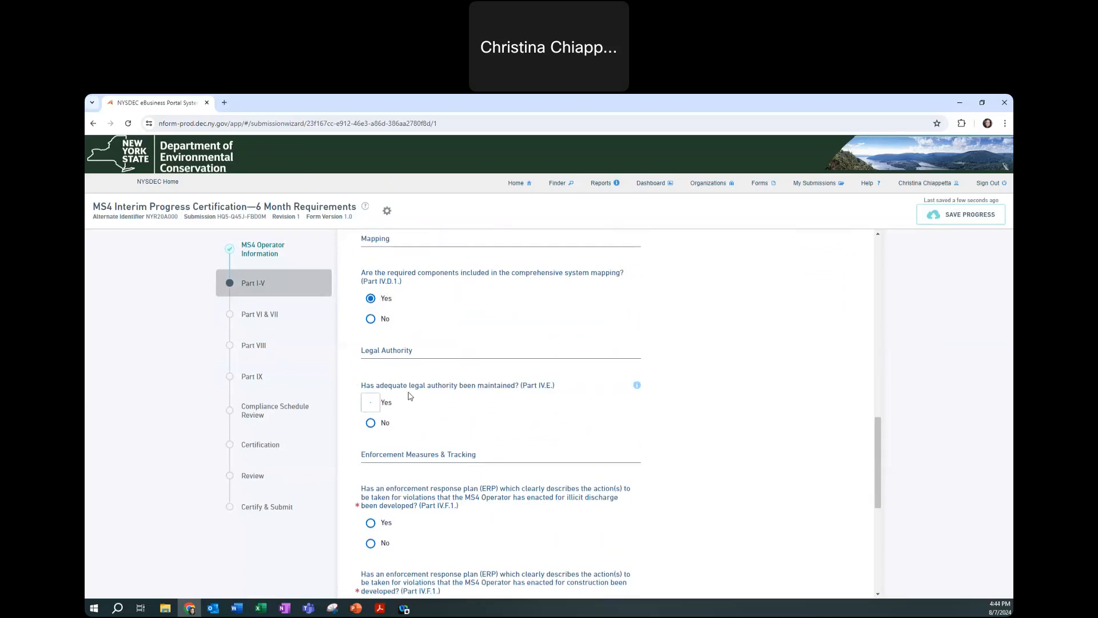
scroll(371, 403, down, 3)
click(371, 328)
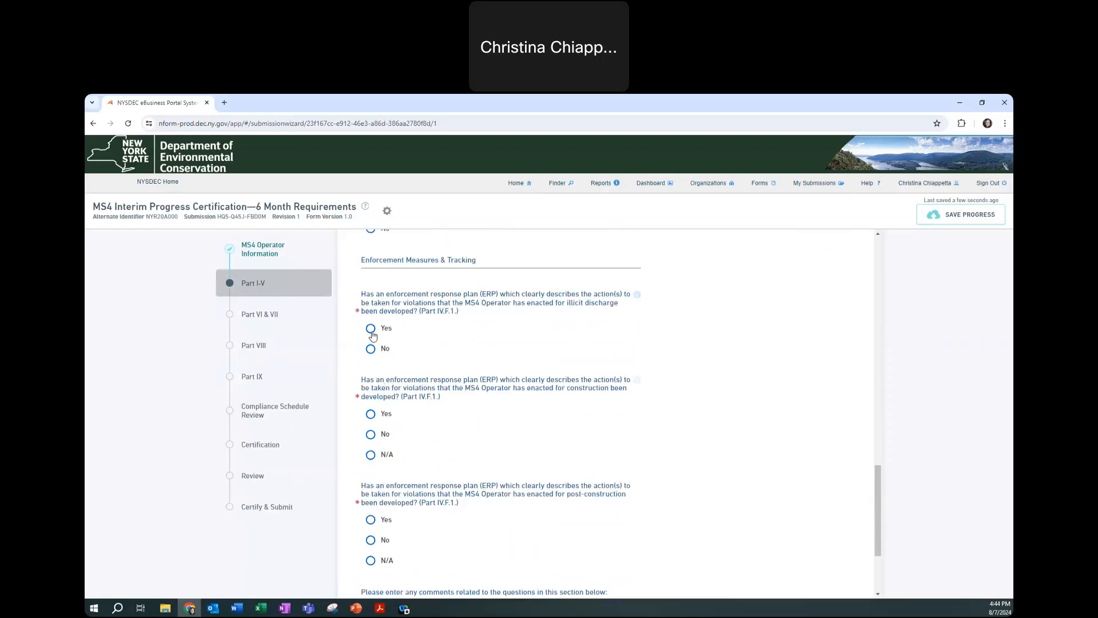
click(370, 414)
scroll(372, 421, down, 1)
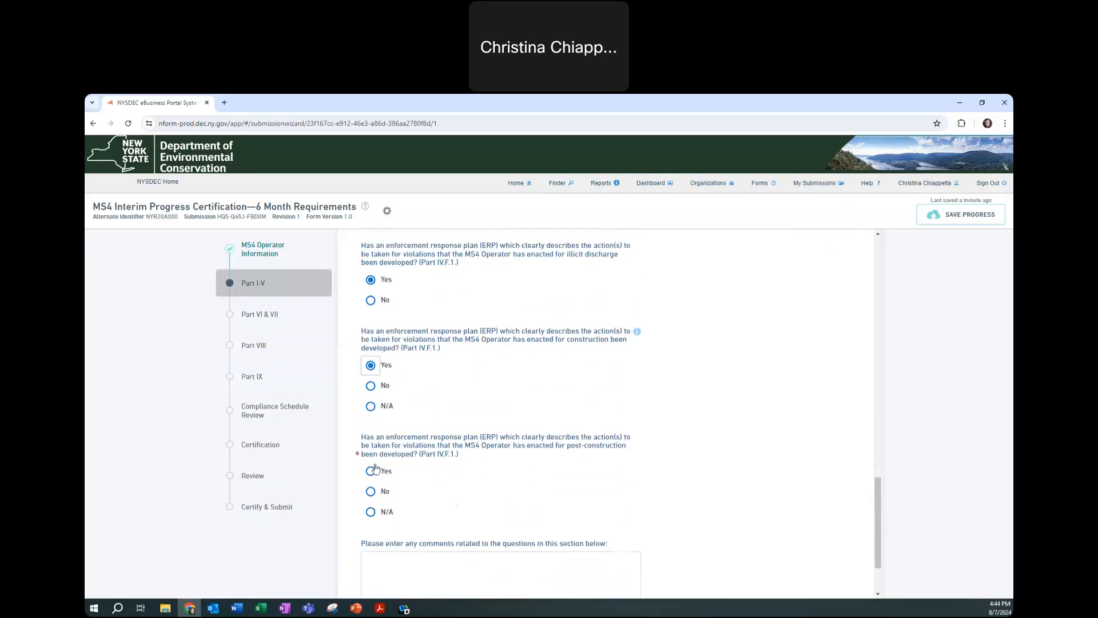
click(371, 468)
scroll(440, 444, down, 2)
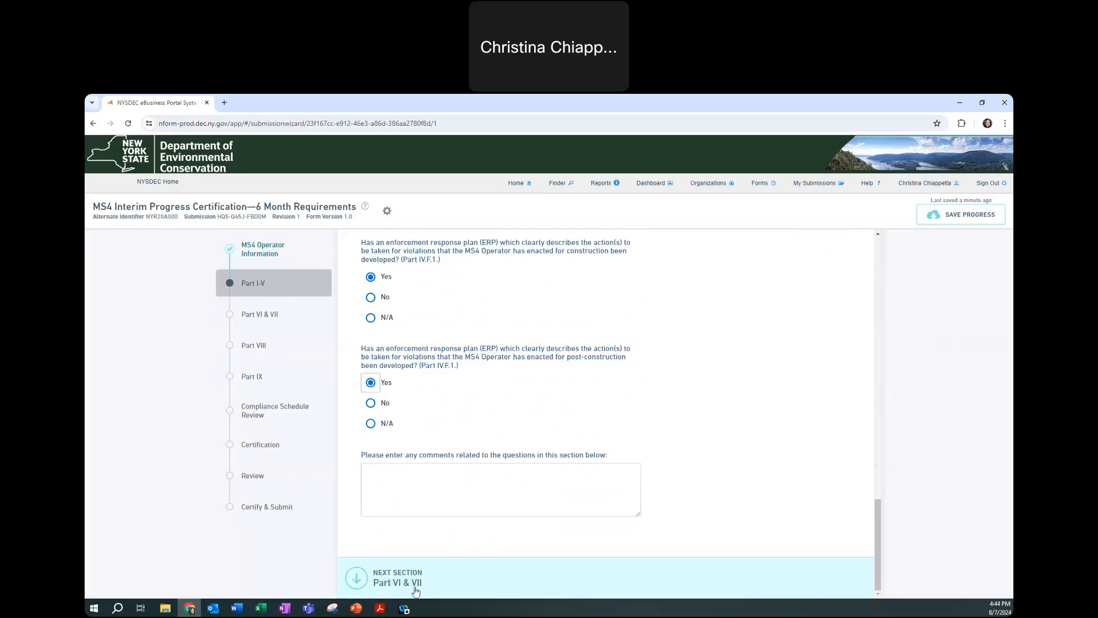
In Part VI & VII, answer Yes to illicit discharge, MCM 2, MCM 3 and construction complaints
click(388, 583)
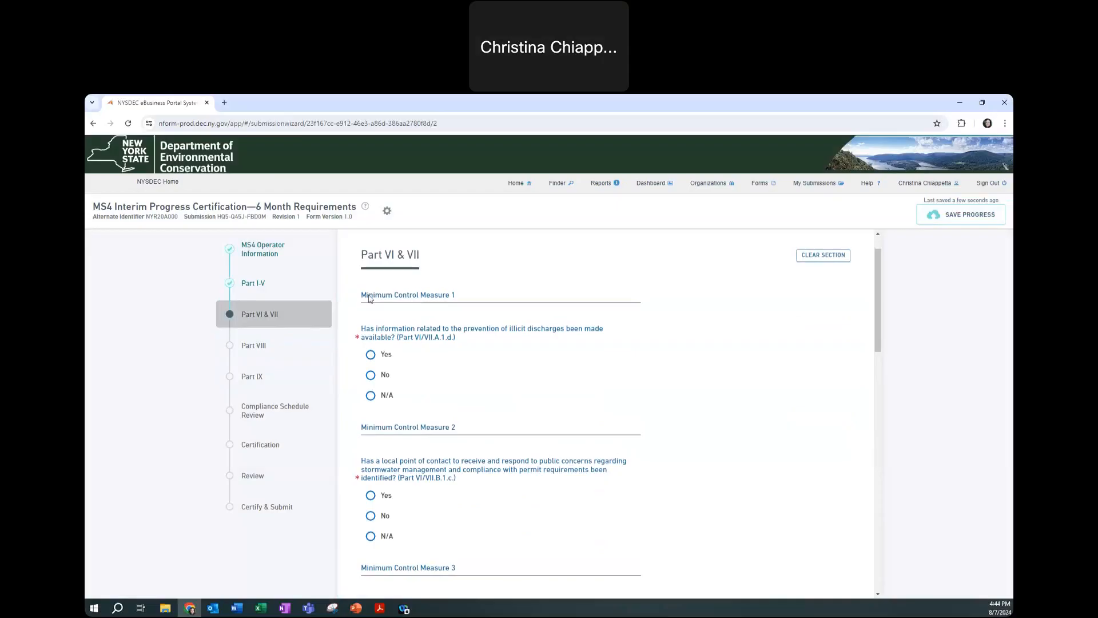
drag(399, 338, 458, 343)
click(375, 358)
click(388, 494)
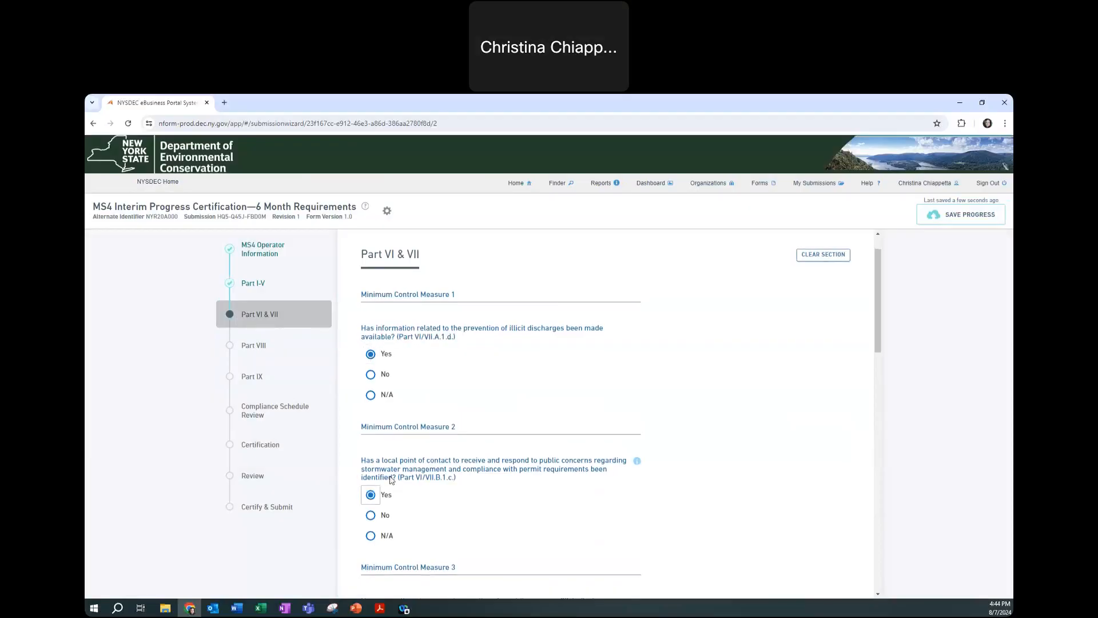
scroll(389, 494, down, 3)
click(387, 433)
scroll(388, 429, down, 3)
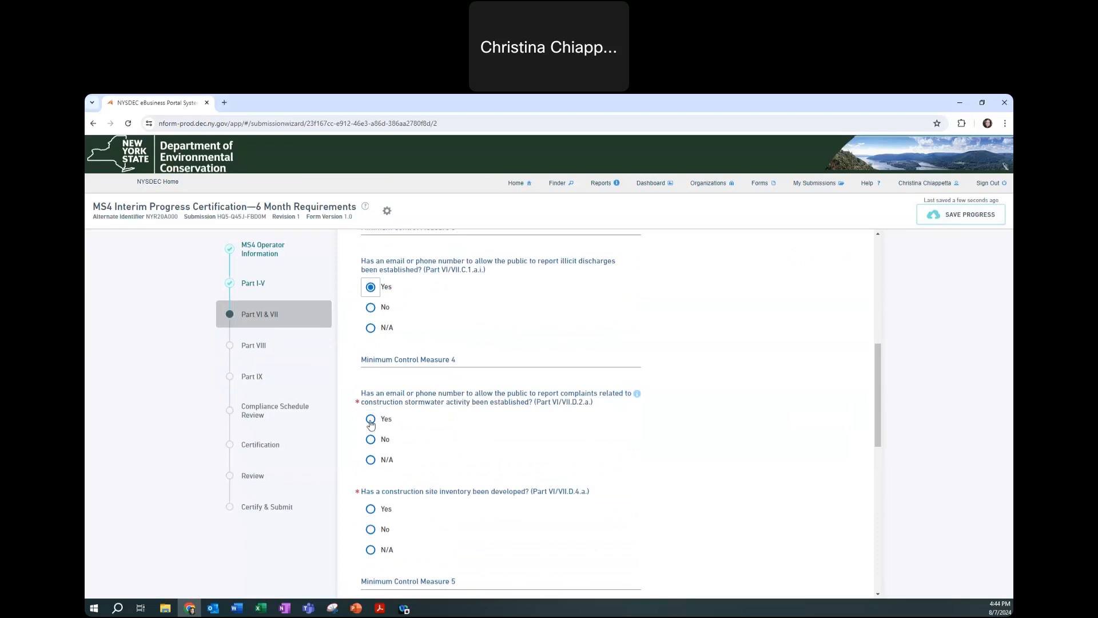
click(371, 421)
scroll(378, 423, down, 3)
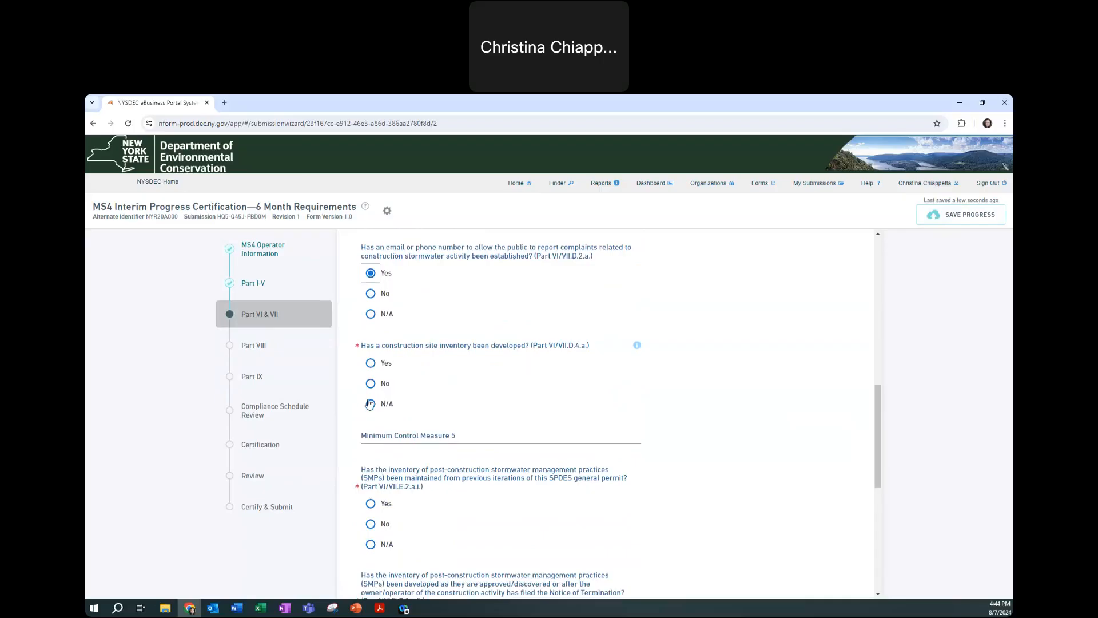
Mark construction site inventory N/A with reason 'No construction activity occurring'
click(473, 349)
drag(473, 348, 518, 347)
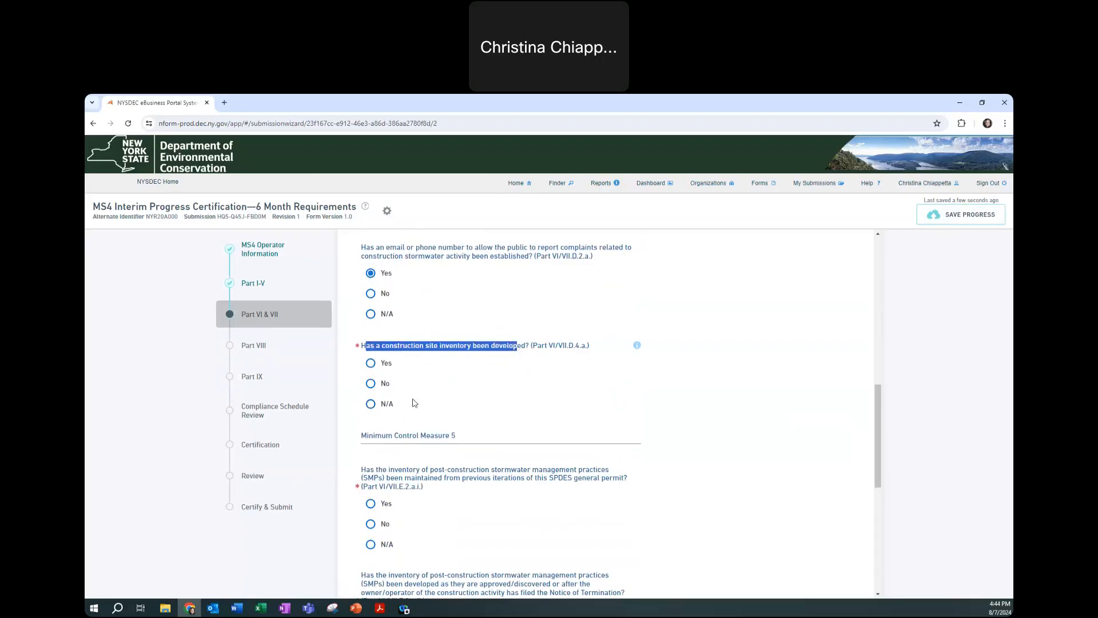
click(370, 404)
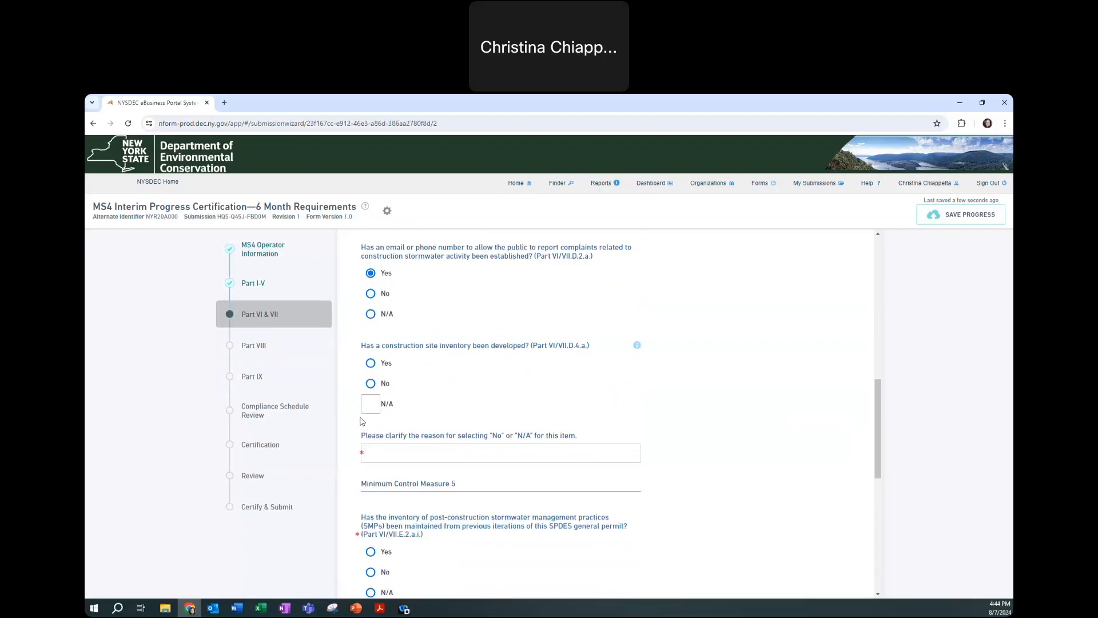
click(395, 446)
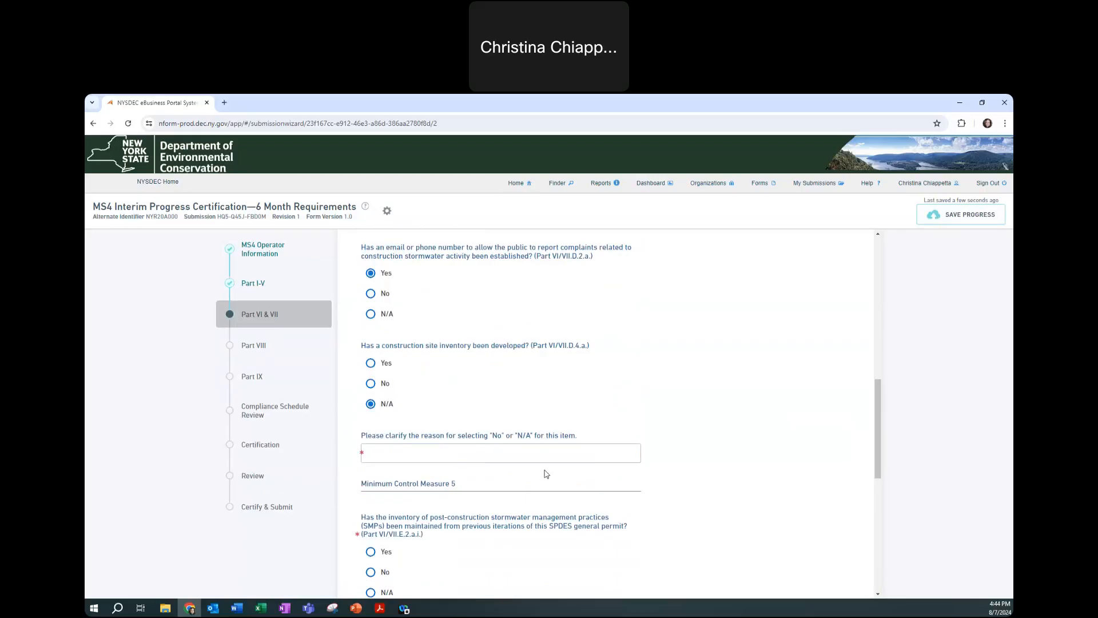
text(No construction activity occurring.)
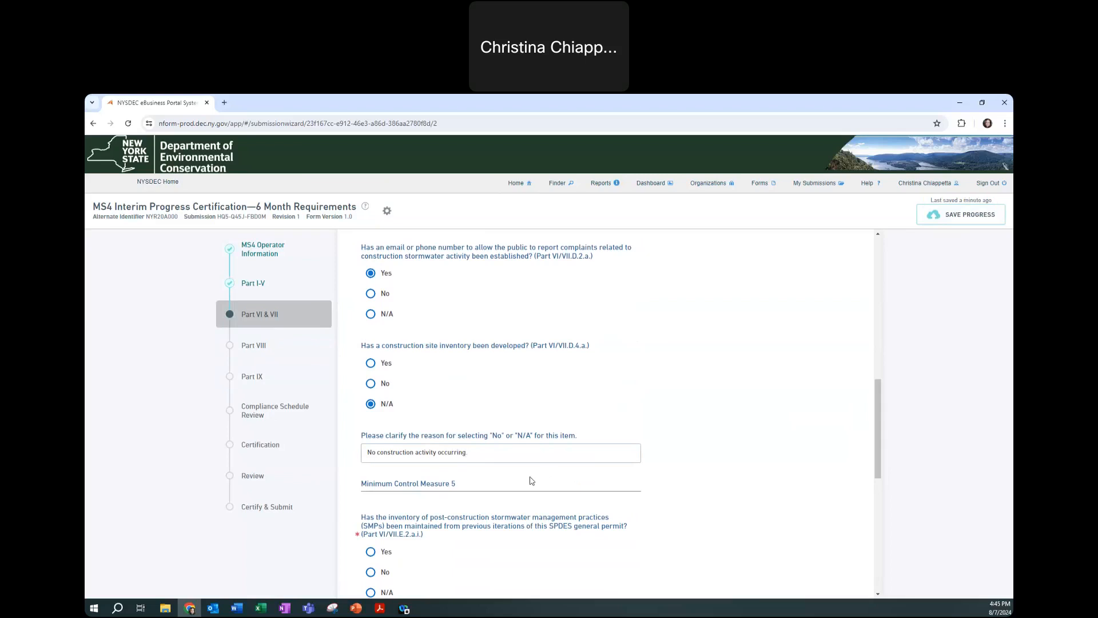
Answer Yes to SMP inventory, newly developed SMP and street sweeping questions, then go to Part VIII
scroll(370, 453, down, 2)
click(369, 452)
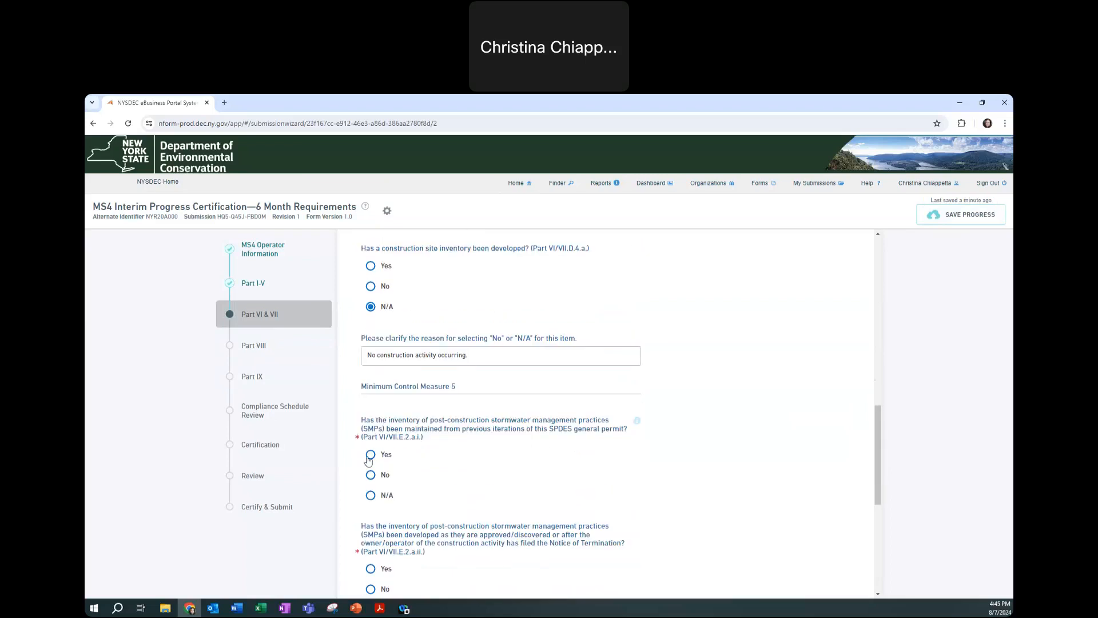
scroll(371, 453, down, 4)
click(371, 375)
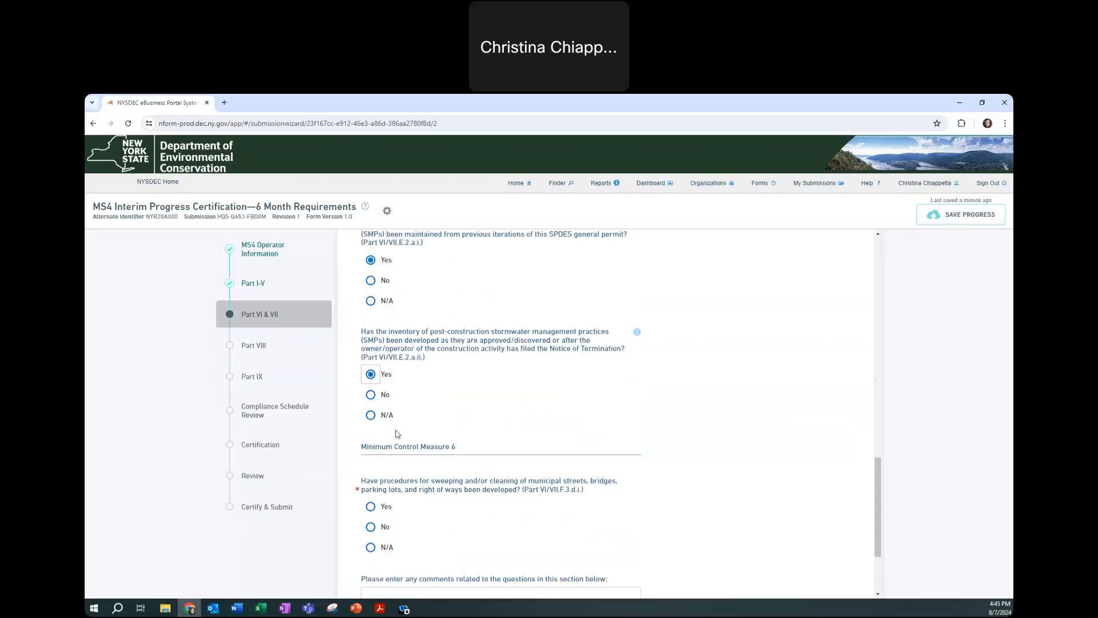
scroll(371, 377, down, 3)
click(370, 382)
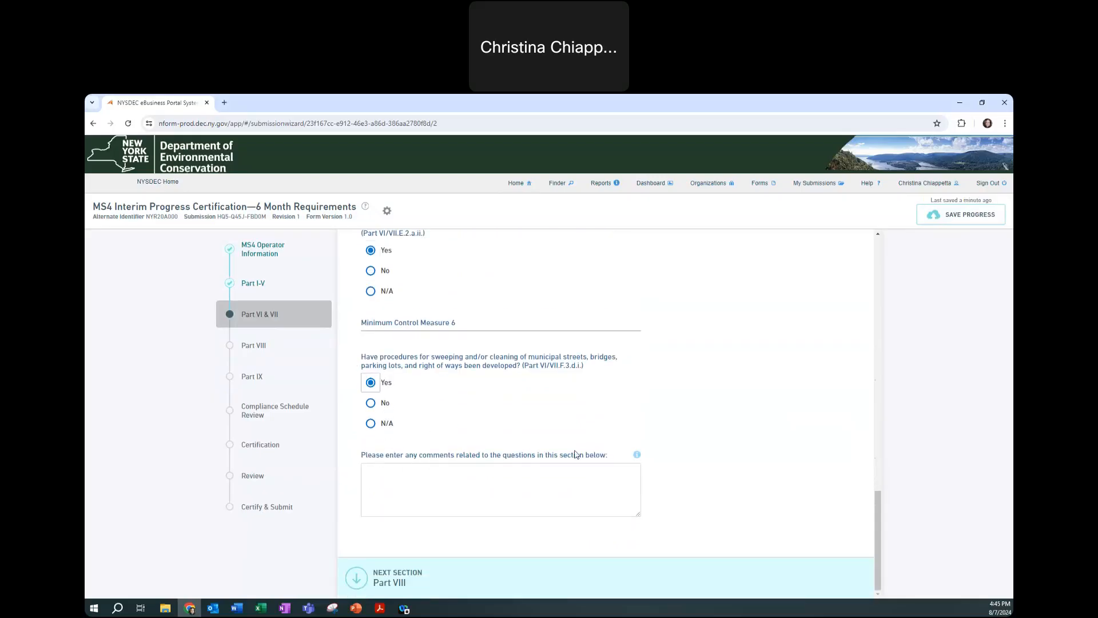
click(379, 475)
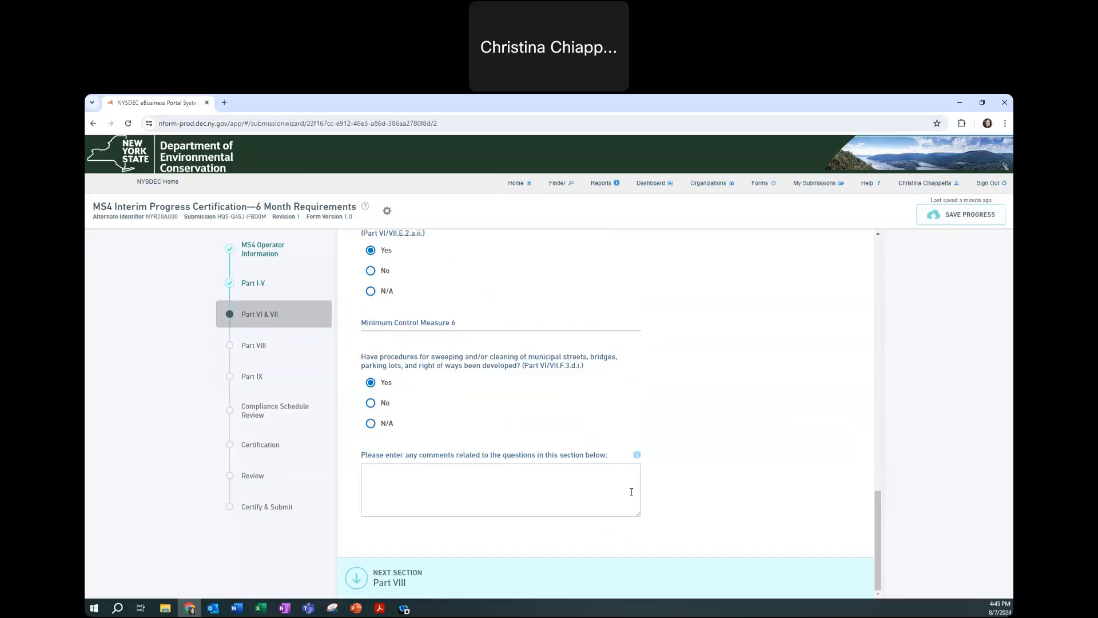
click(367, 576)
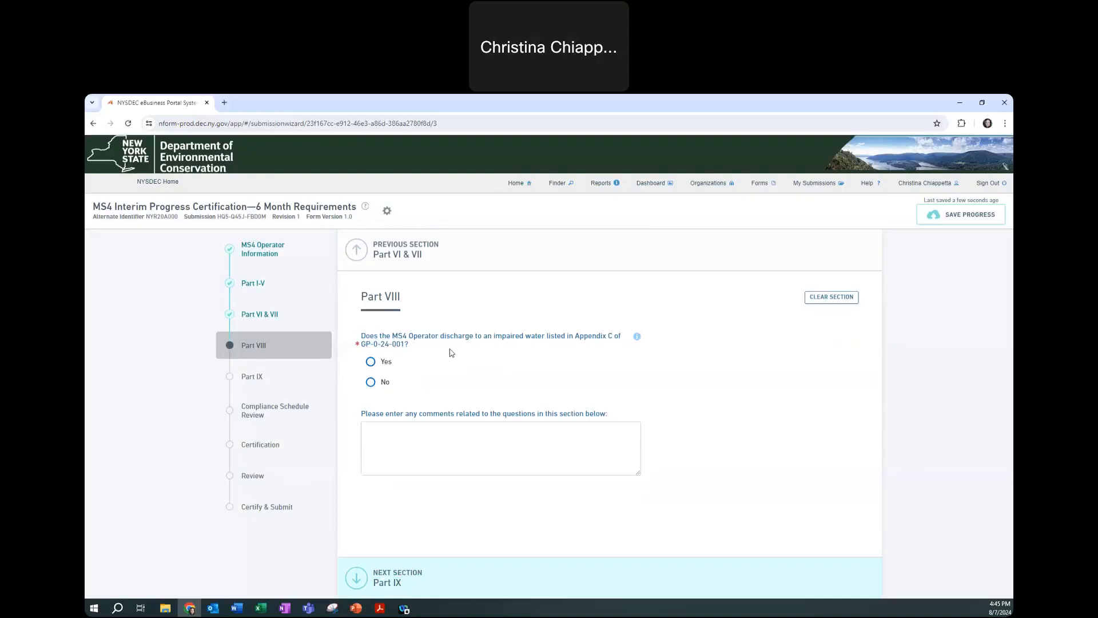
Answer Yes to the impaired-water question and check Phosphorus, Pathogens and Floatables
click(373, 384)
click(375, 366)
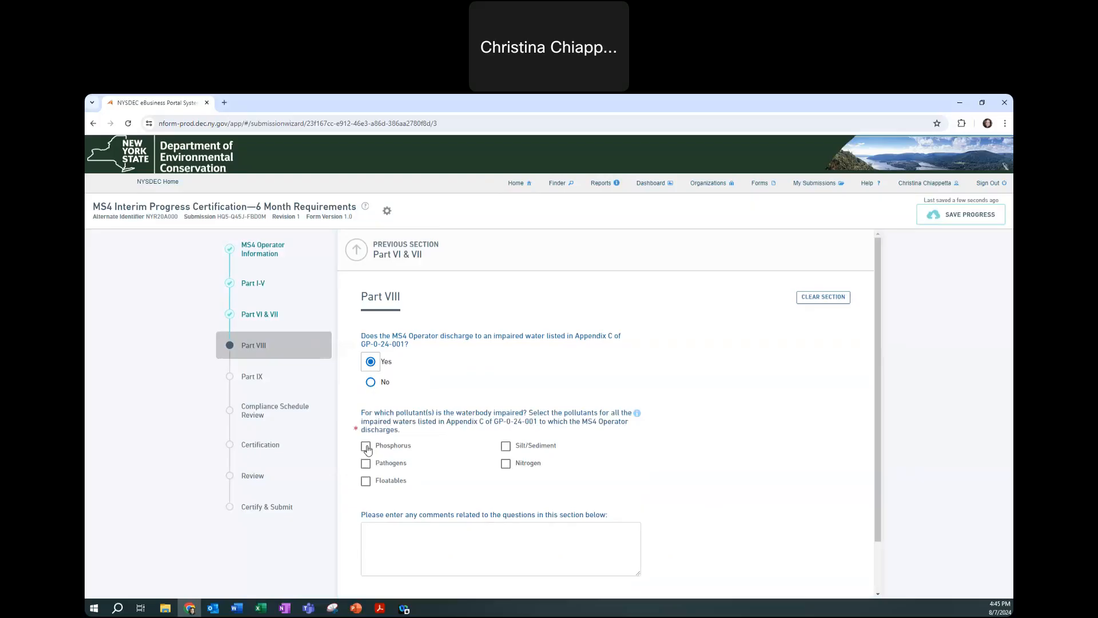
click(366, 446)
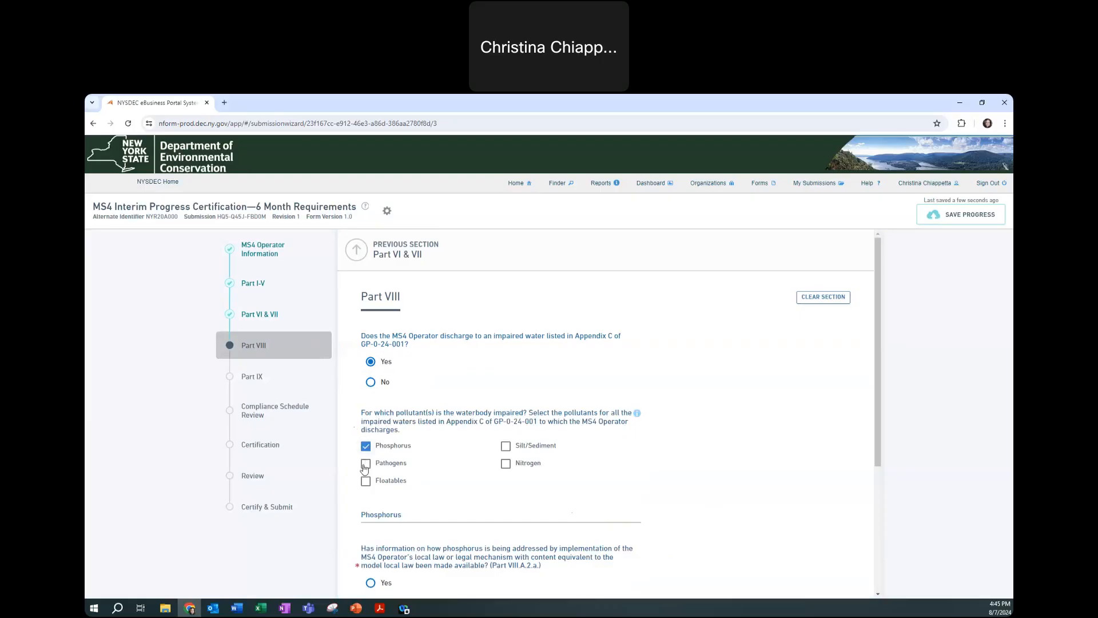
scroll(365, 469, down, 3)
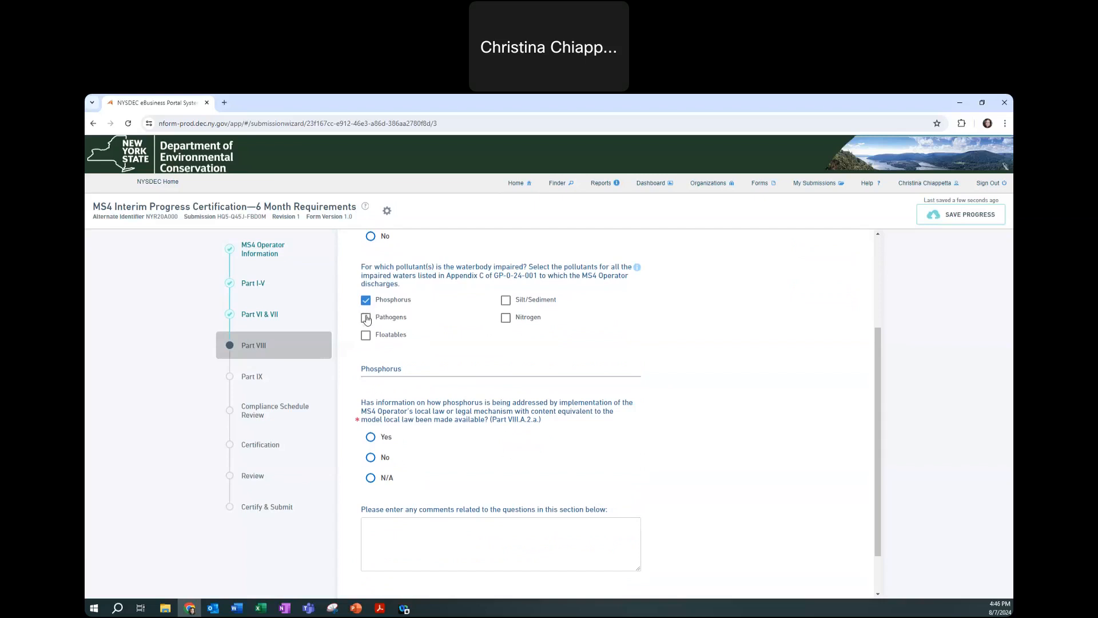
click(366, 316)
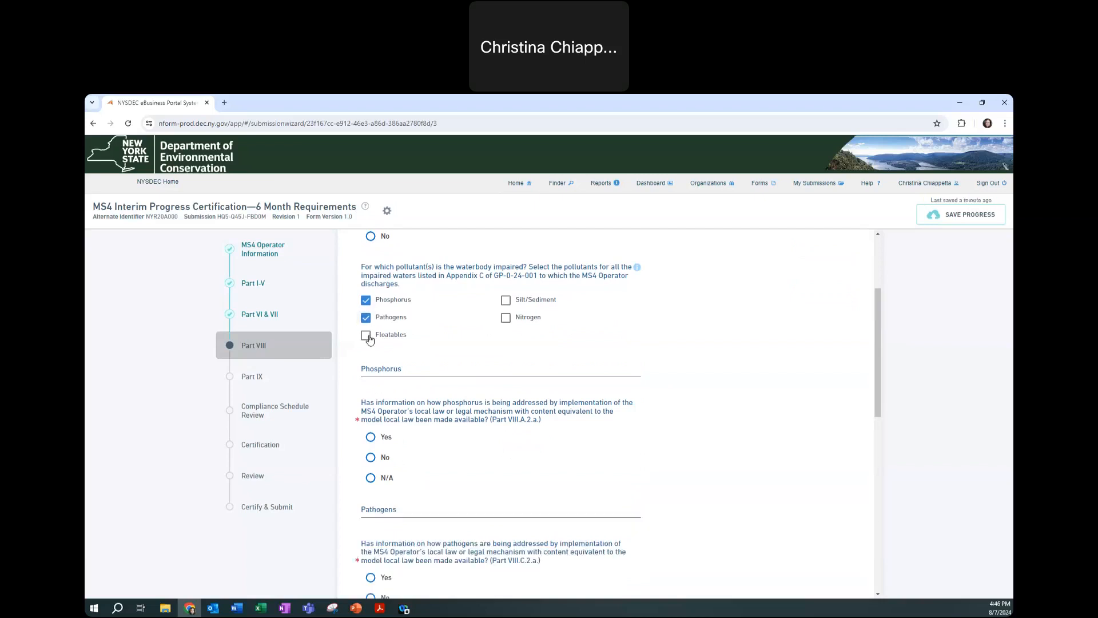
scroll(369, 339, down, 3)
scroll(370, 339, up, 2)
click(366, 286)
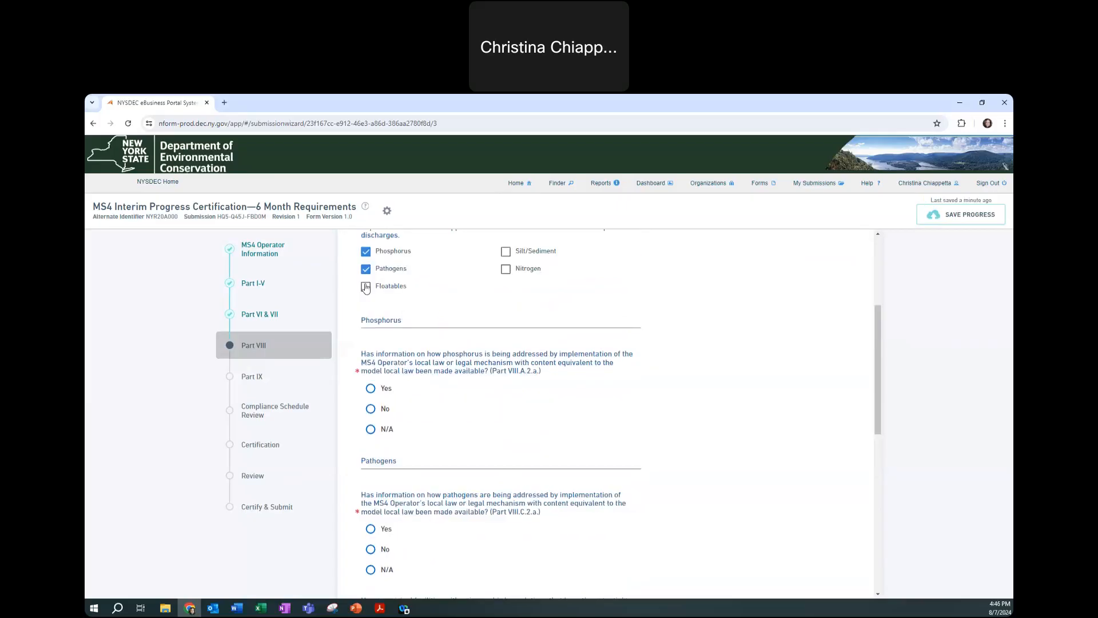
scroll(385, 321, down, 6)
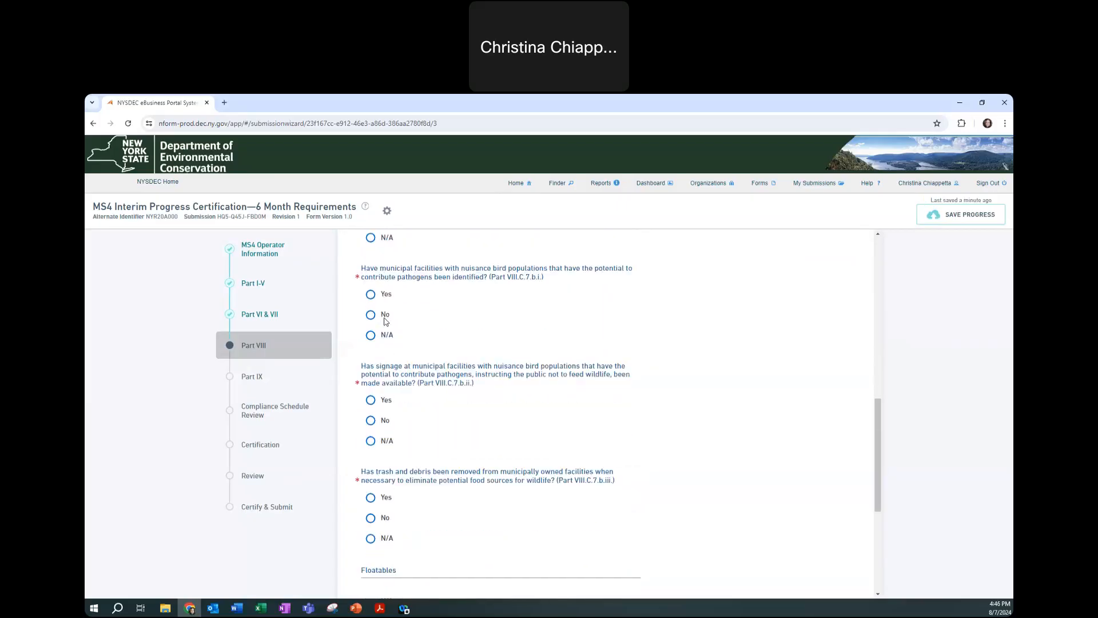
scroll(385, 321, down, 2)
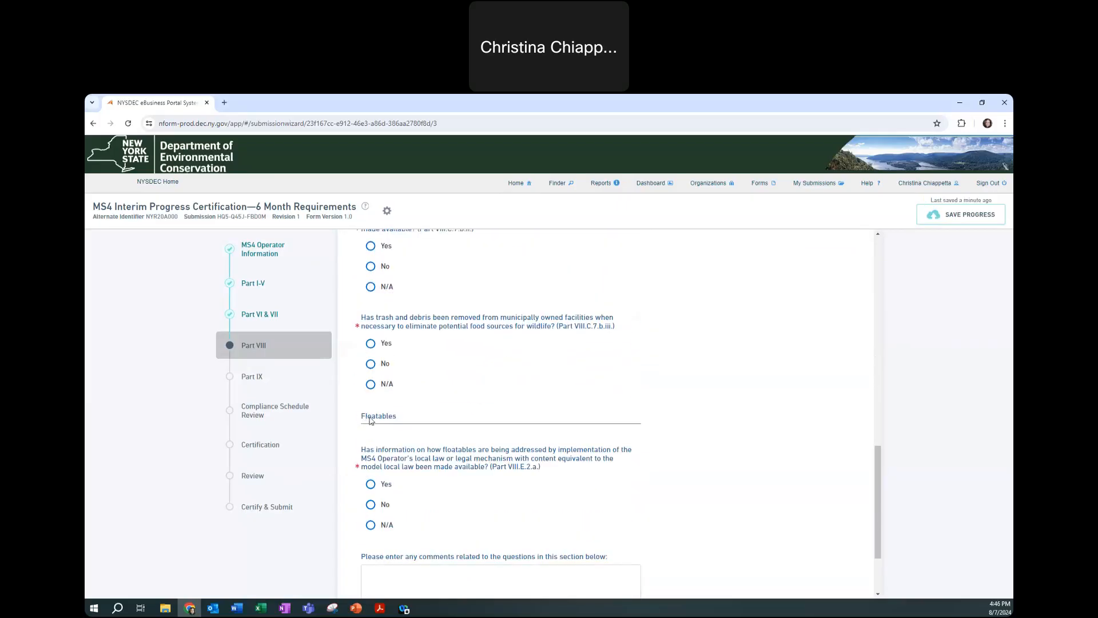
scroll(406, 395, up, 8)
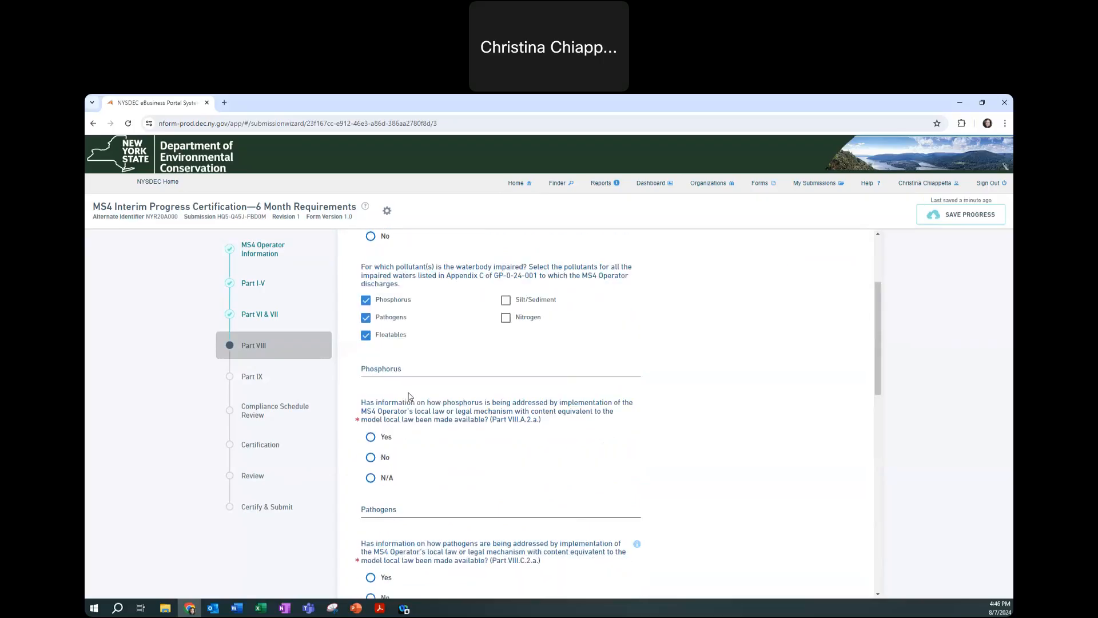
Leave only Phosphorus checked, answer Yes to the phosphorus local-law question, and continue to Part IX
click(365, 302)
click(365, 314)
click(365, 334)
click(365, 387)
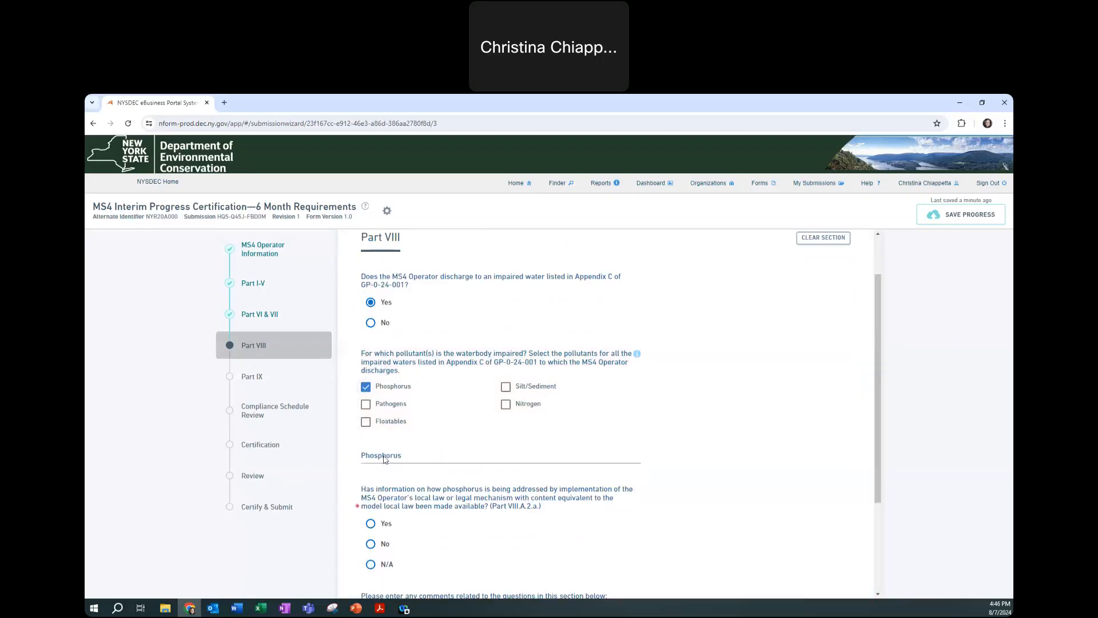
scroll(384, 461, down, 1)
click(370, 475)
scroll(449, 454, down, 2)
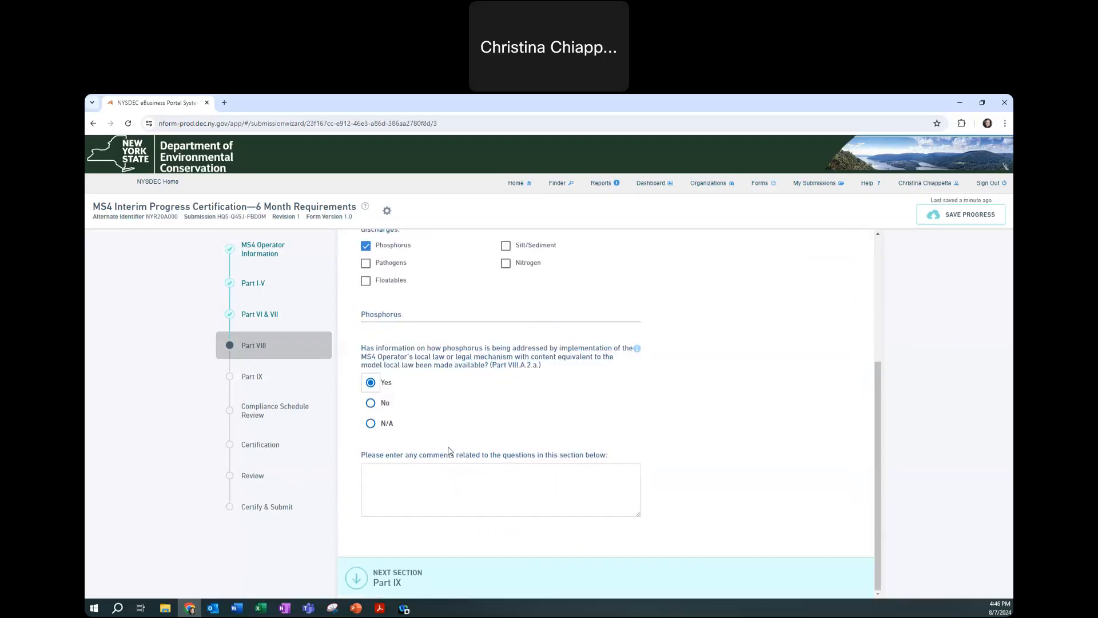
click(378, 559)
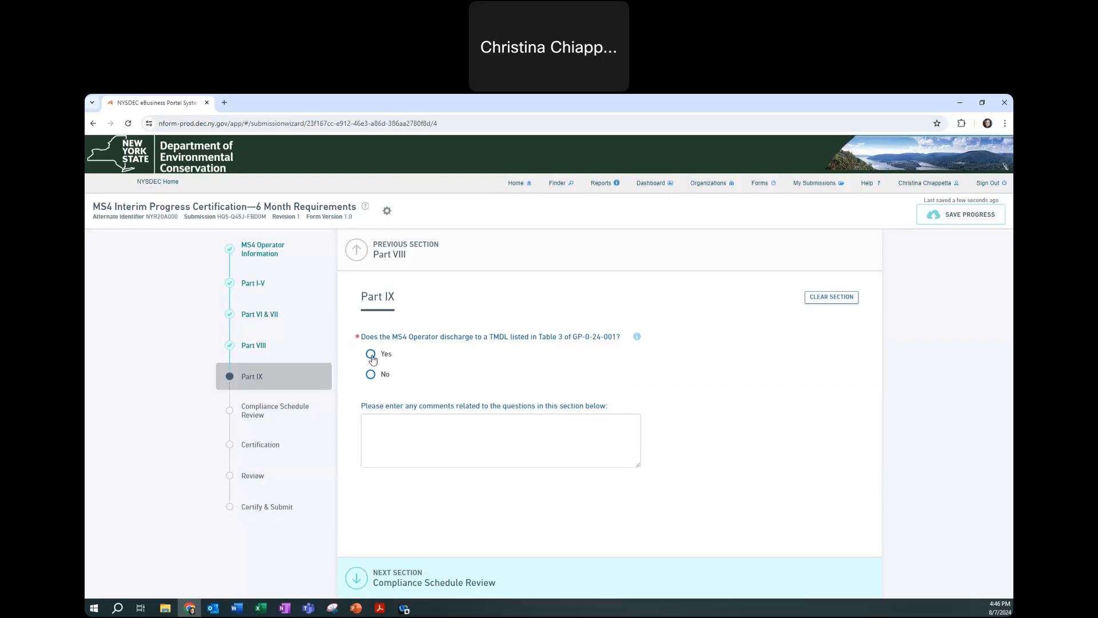
Answer Yes to TMDL discharge, select Greenwood Lake Watershed, and answer Yes to its phosphorus question
click(370, 374)
click(369, 356)
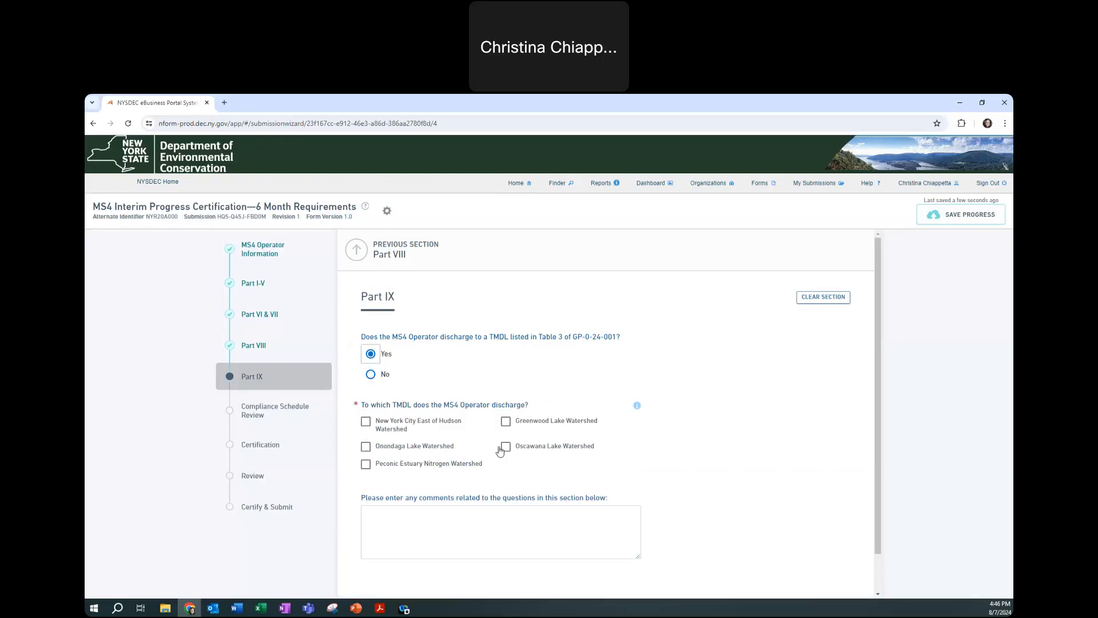
click(507, 422)
scroll(468, 442, down, 3)
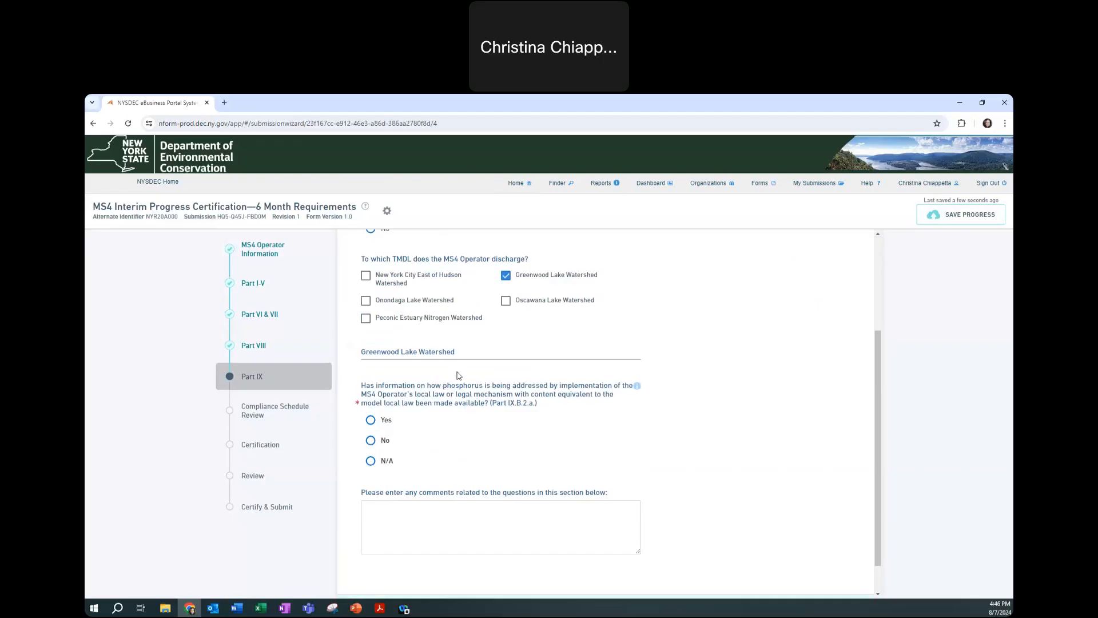
click(370, 422)
scroll(486, 497, down, 1)
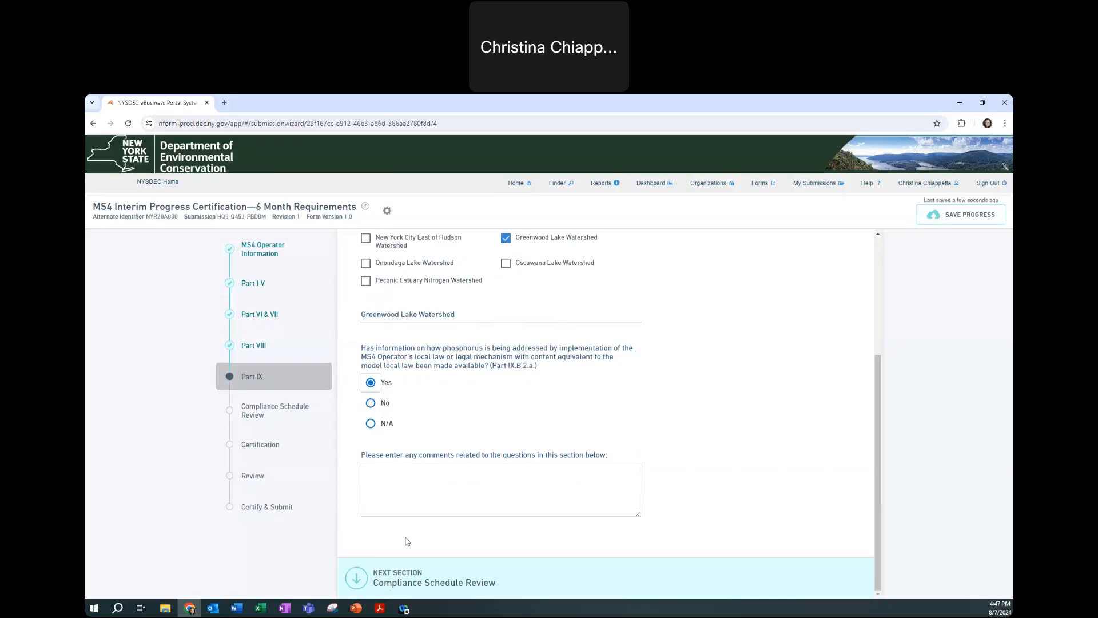
click(394, 580)
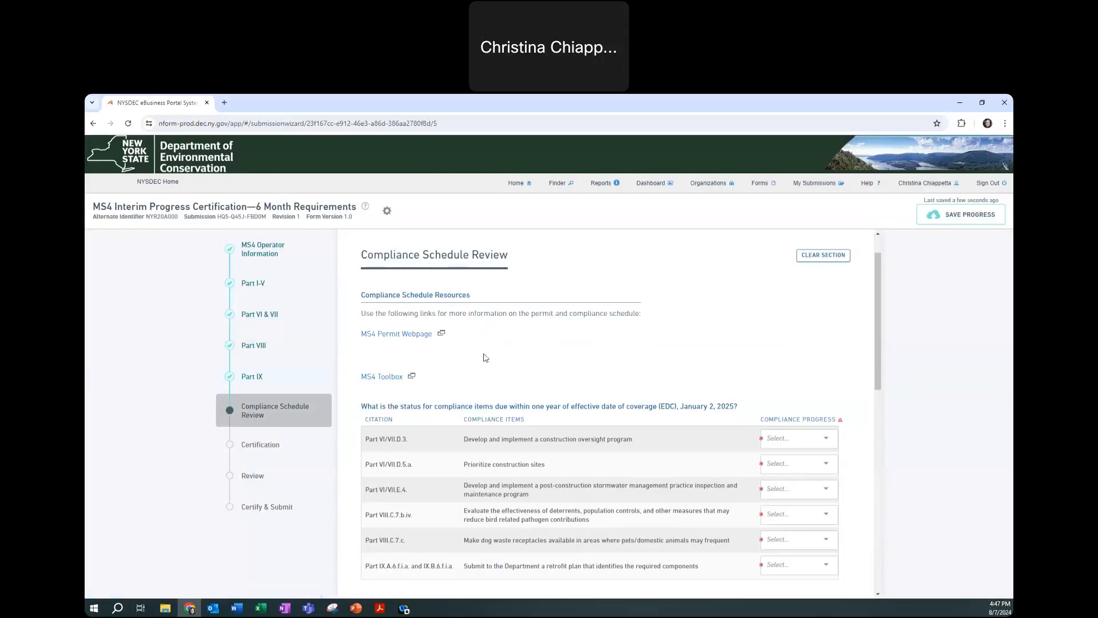
Set the first five one-year compliance items, through the dog waste item, to Not Started
scroll(486, 358, down, 1)
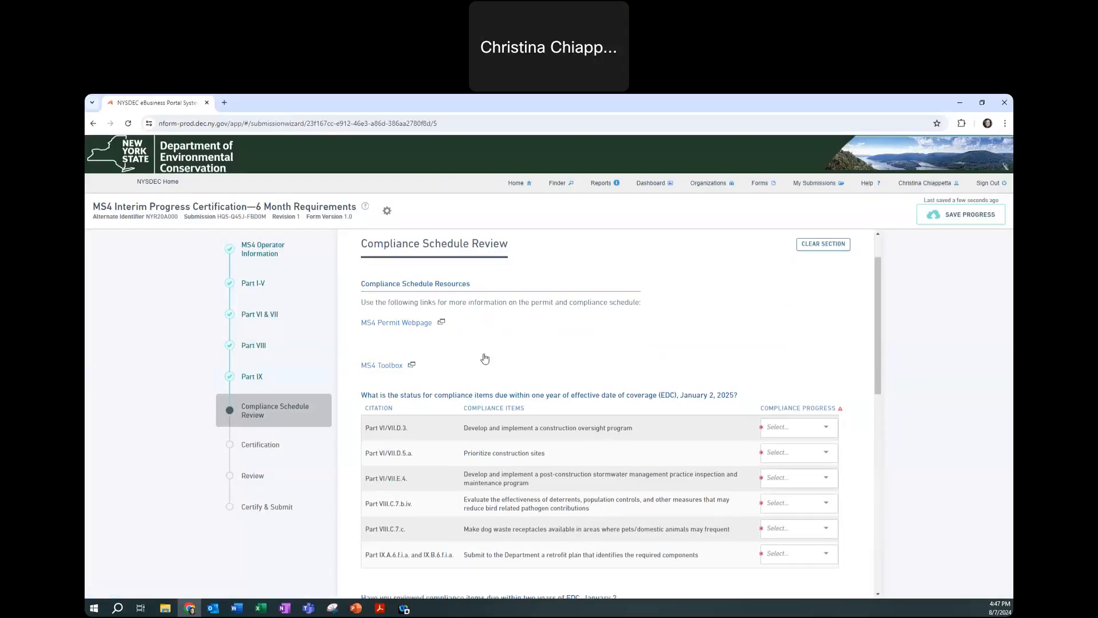
scroll(485, 358, up, 1)
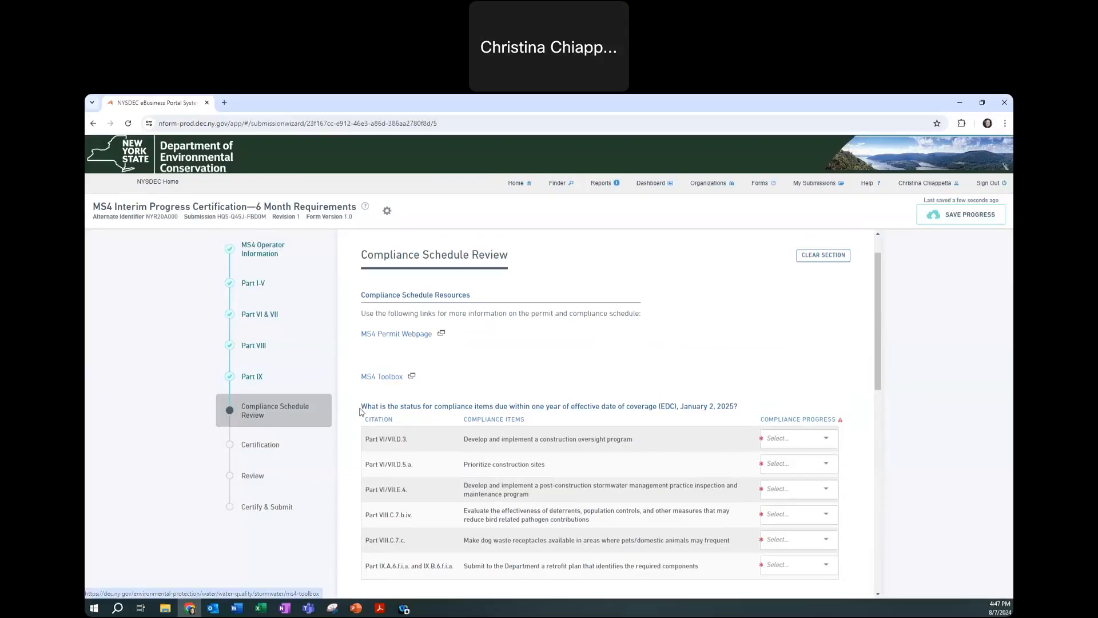
drag(361, 407, 737, 409)
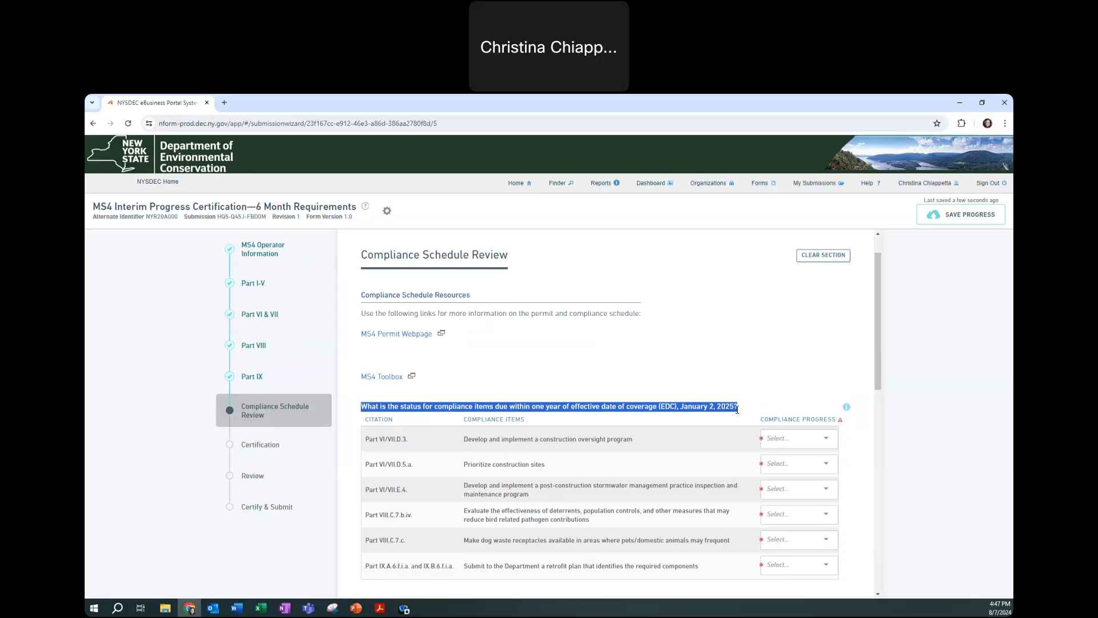
scroll(737, 410, down, 1)
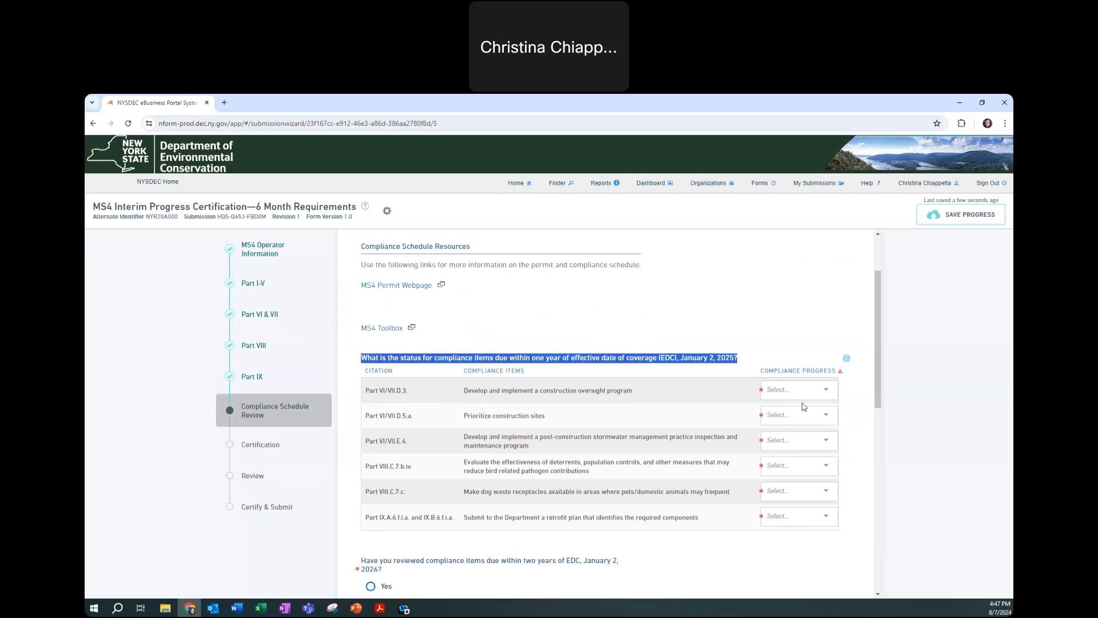
scroll(803, 401, down, 1)
click(802, 346)
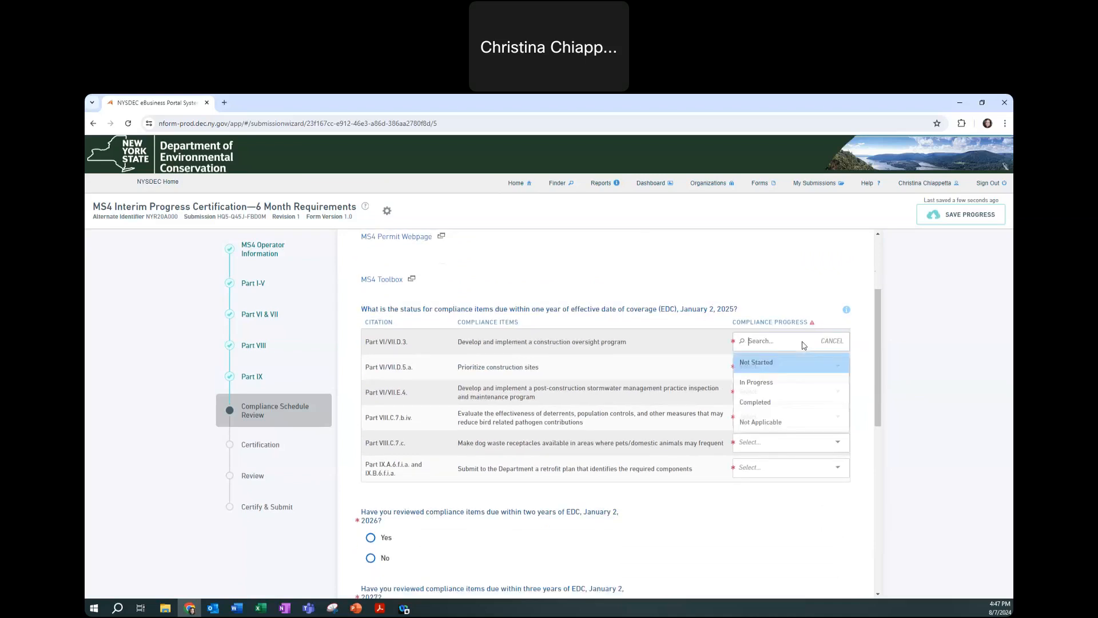
click(770, 356)
click(773, 364)
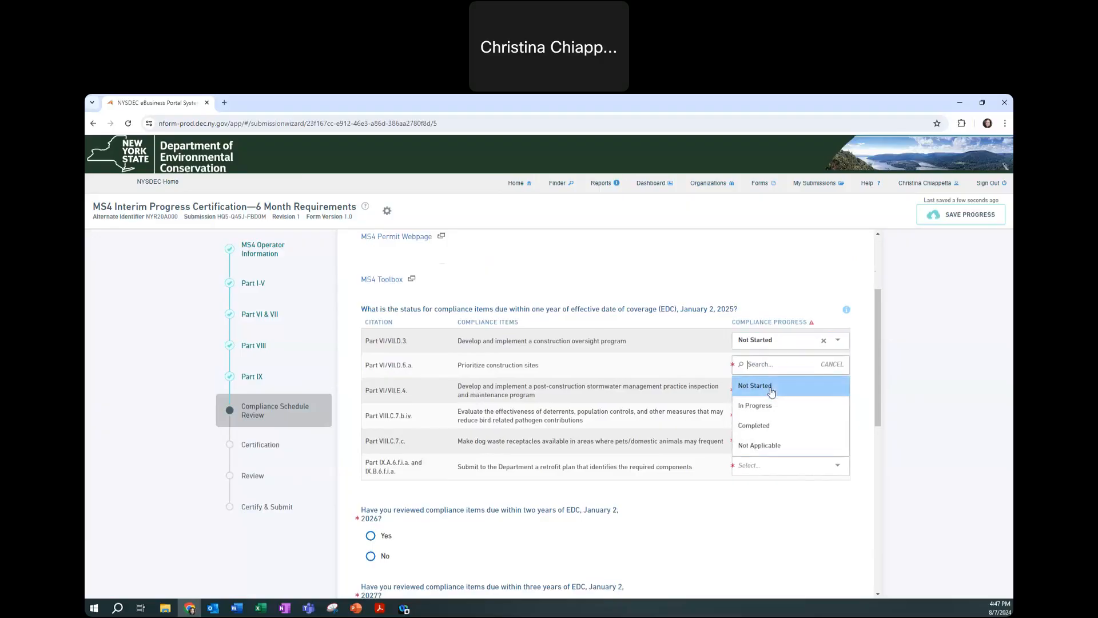
click(775, 384)
click(775, 387)
click(777, 412)
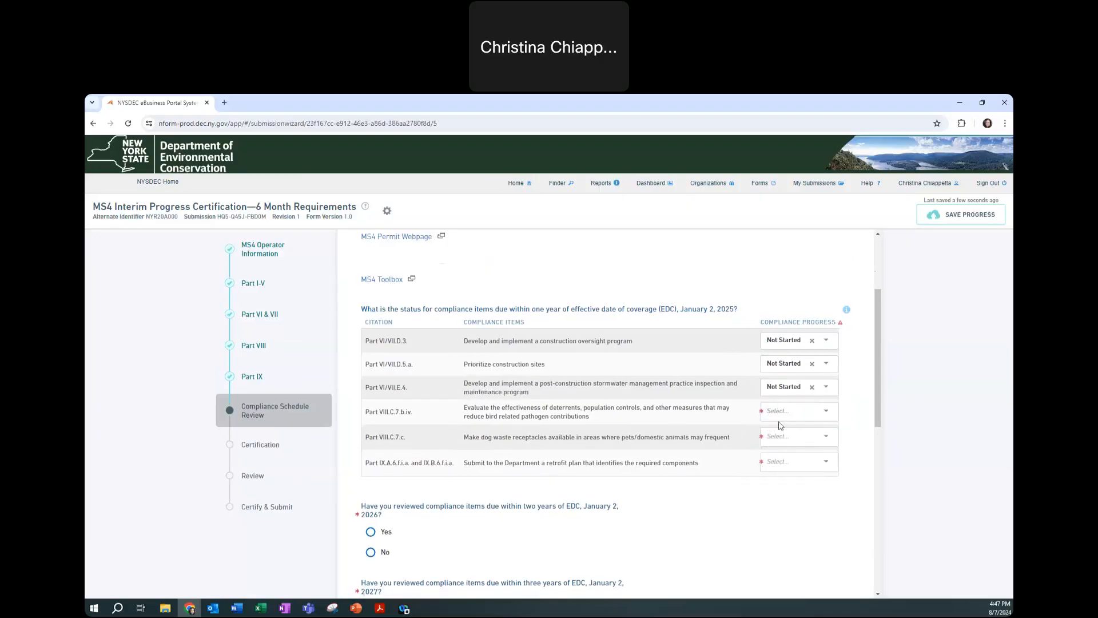
click(778, 412)
click(781, 433)
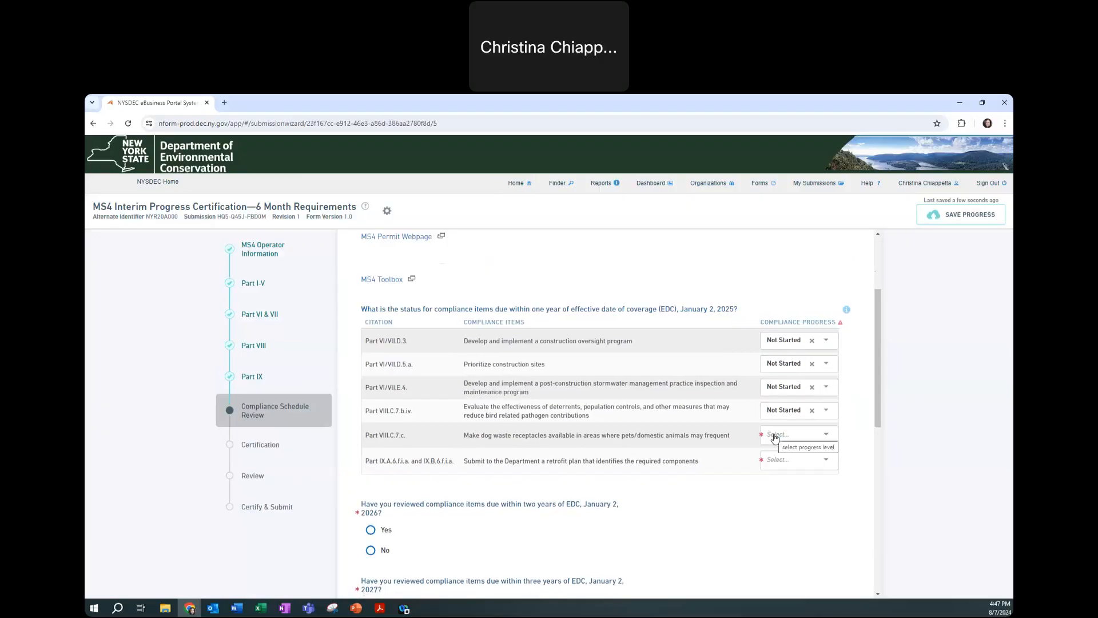
click(774, 436)
click(768, 455)
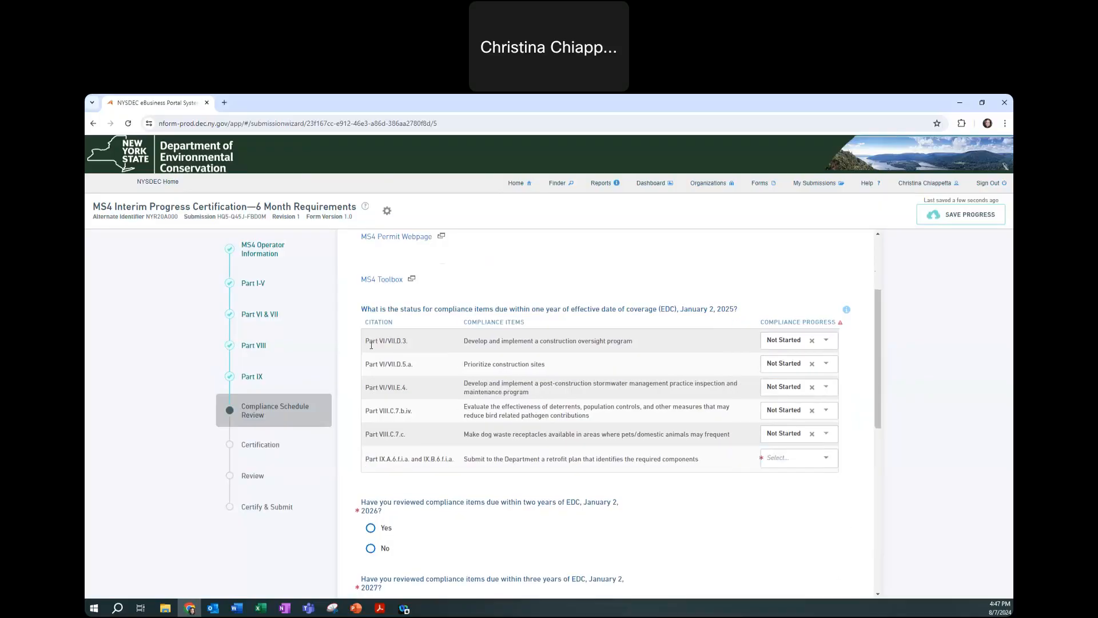
Mark the retrofit plan item Not Applicable, explaining 'Do not discharge to these TMDL watersheds'
triple_click(400, 344)
drag(373, 366, 414, 415)
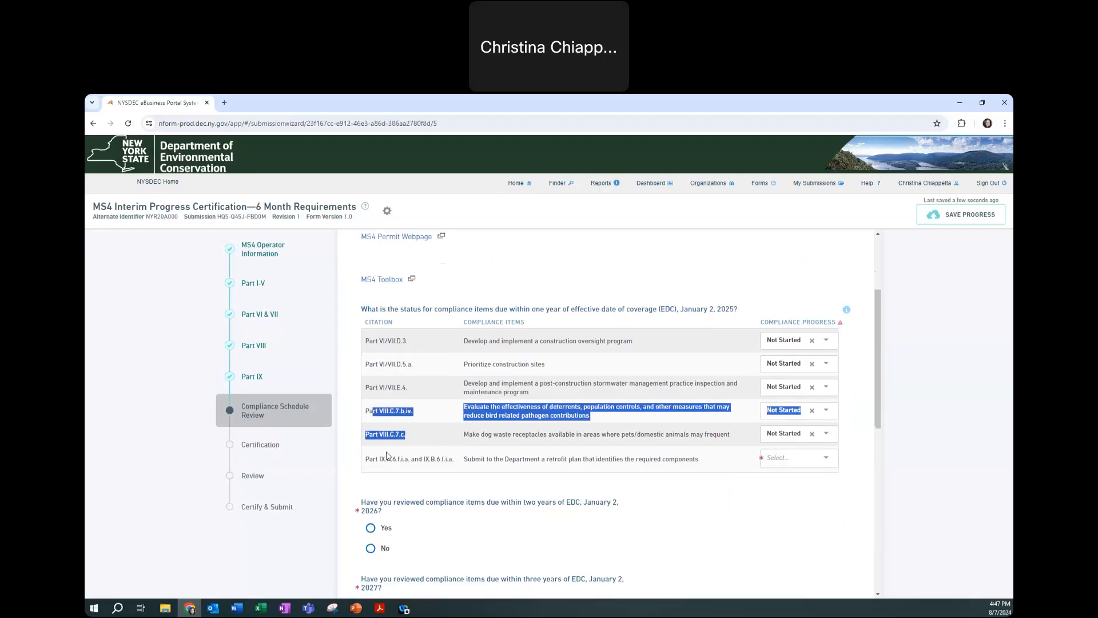
drag(369, 459, 429, 460)
click(786, 463)
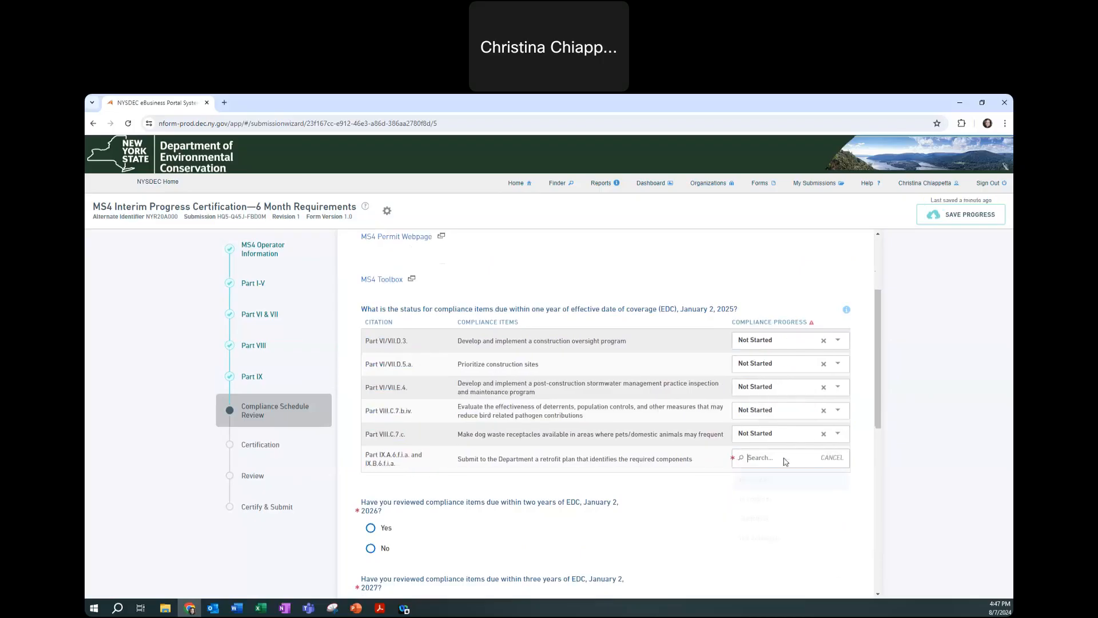
click(755, 543)
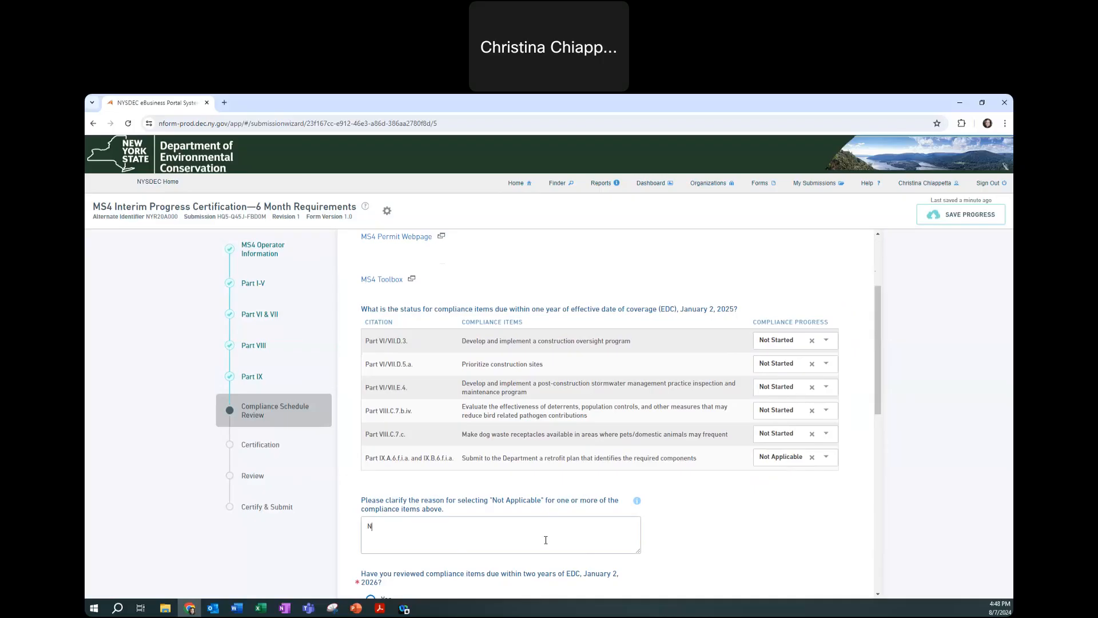
key(BackSpace)
text(Do not discharge to these TMDL watersheds)
Answer Yes to the two-, three- and four-year review questions and No to five-year
scroll(459, 491, down, 2)
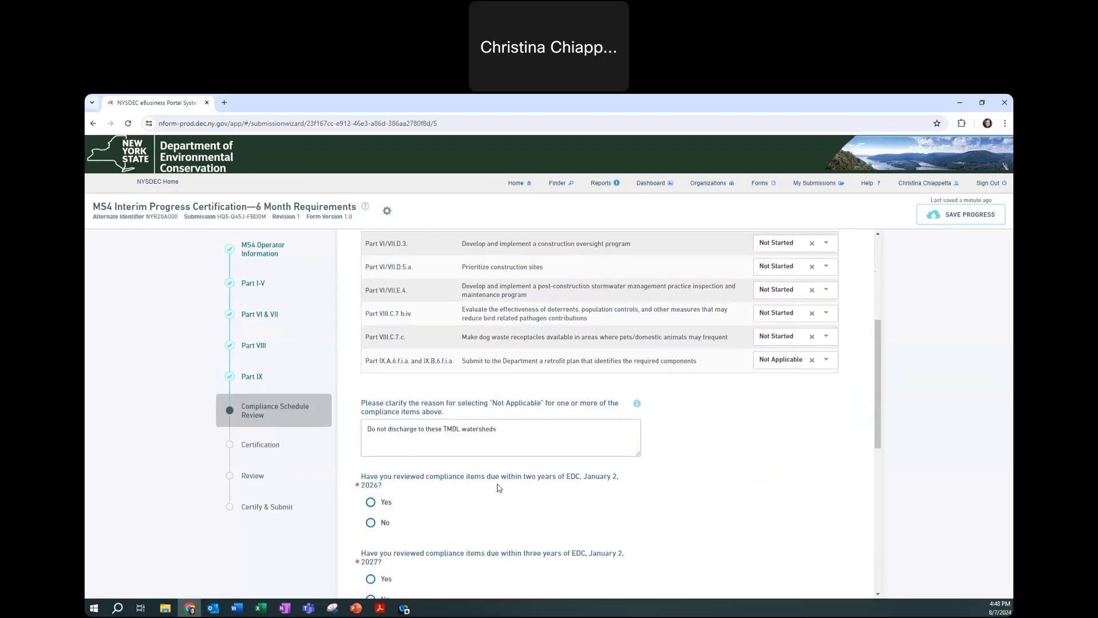
scroll(403, 491, down, 1)
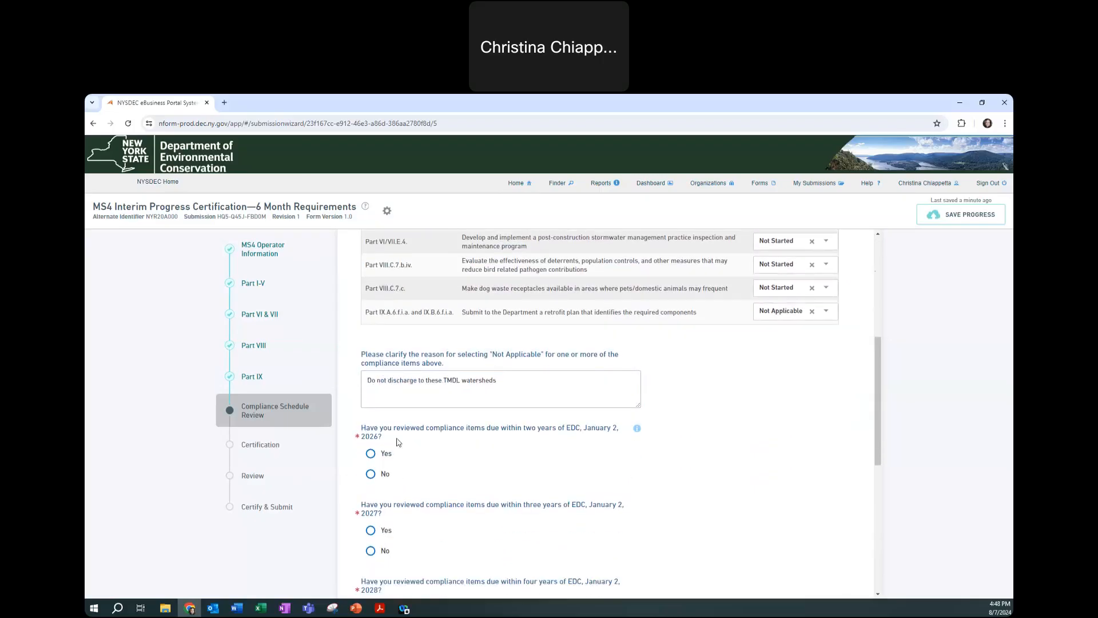
scroll(376, 433, down, 1)
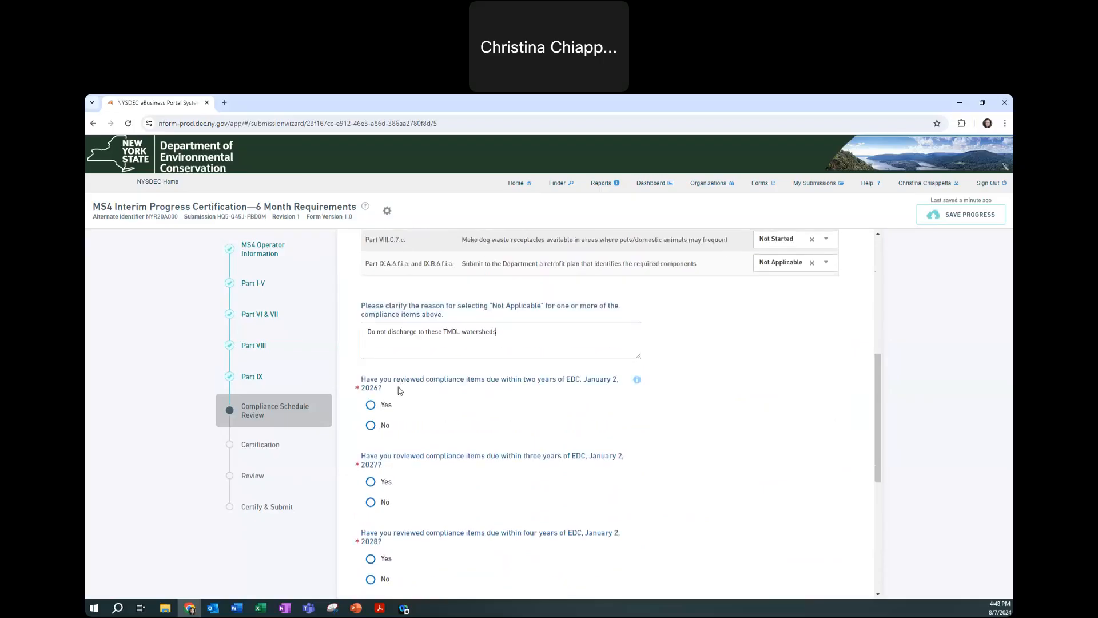
scroll(401, 389, down, 1)
drag(495, 334, 537, 335)
drag(515, 410, 530, 426)
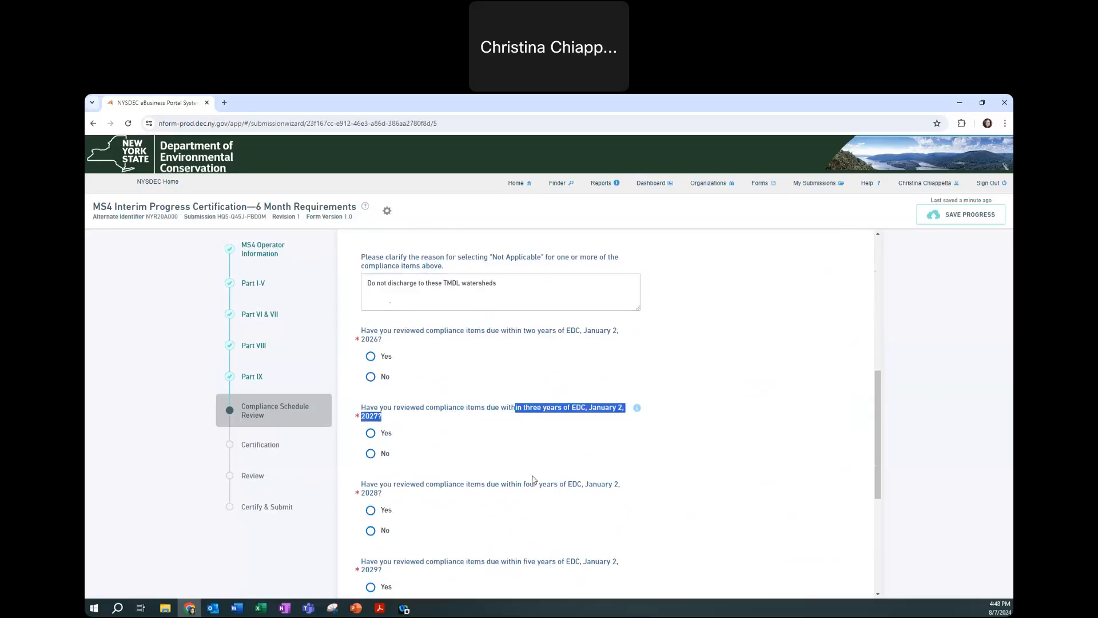
click(372, 358)
click(372, 434)
scroll(376, 400, down, 3)
click(371, 366)
scroll(372, 366, down, 2)
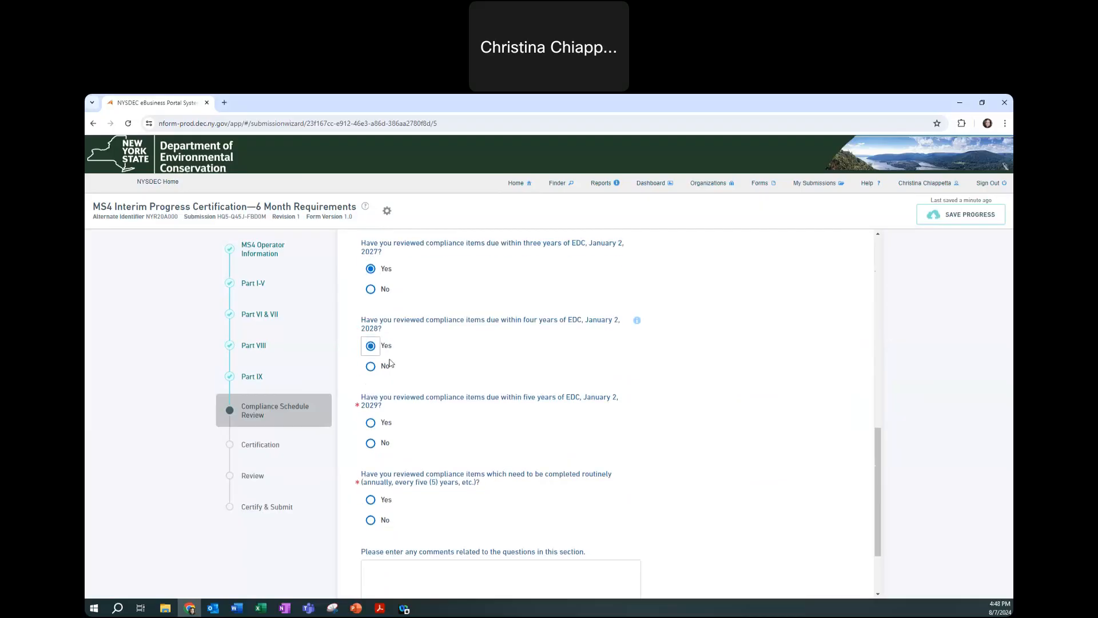
click(371, 344)
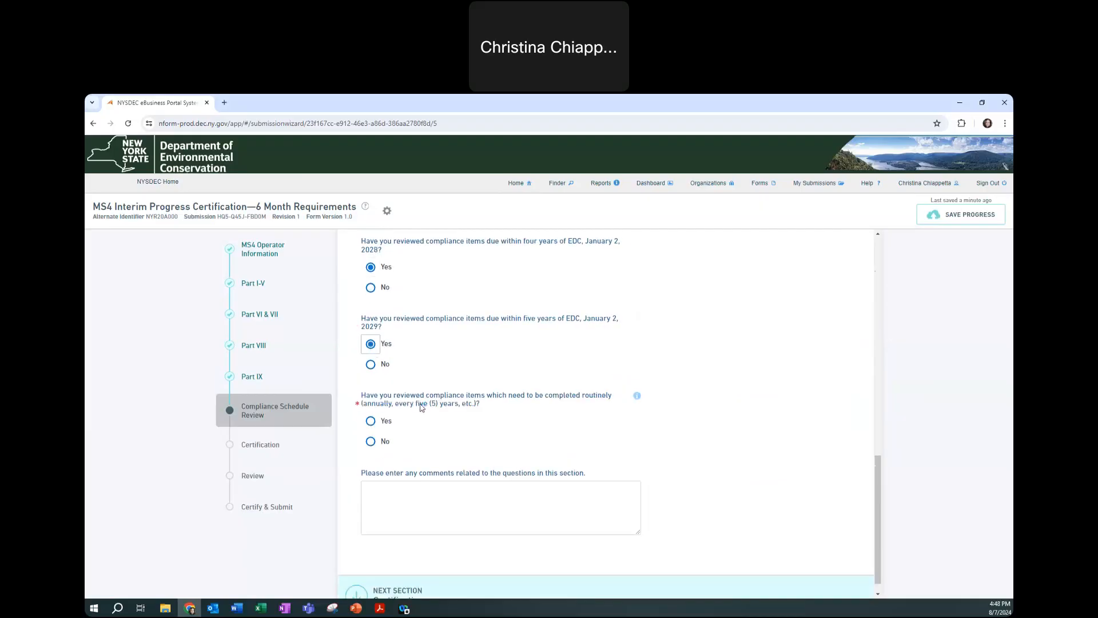
click(370, 364)
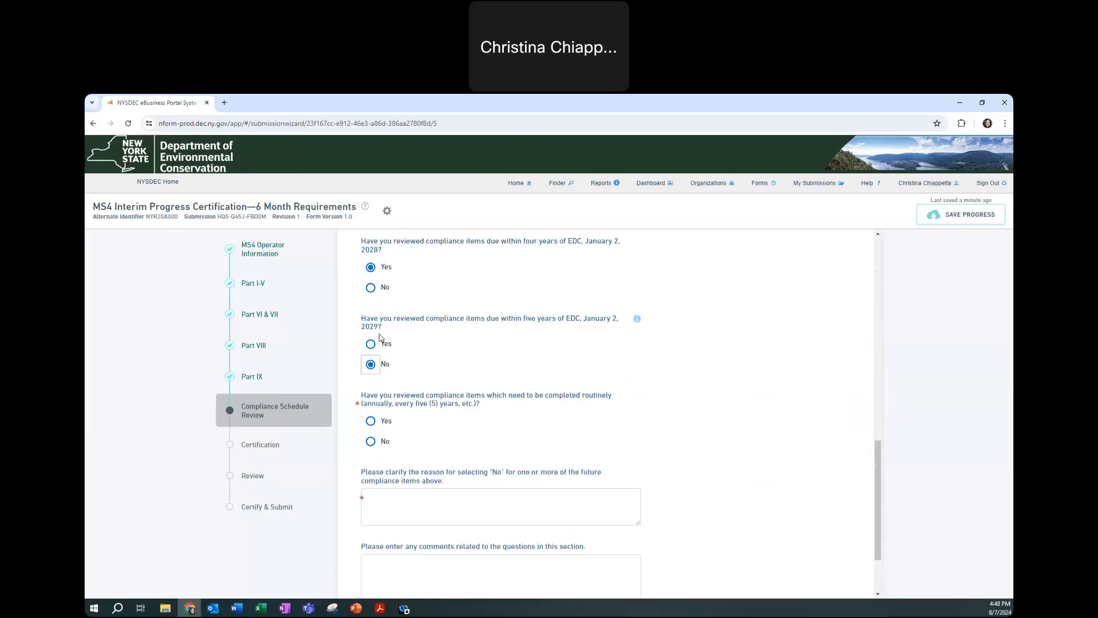
Answer Yes to routine compliance items, clarifying 'Have not done work planning out that far.'
drag(475, 321, 543, 323)
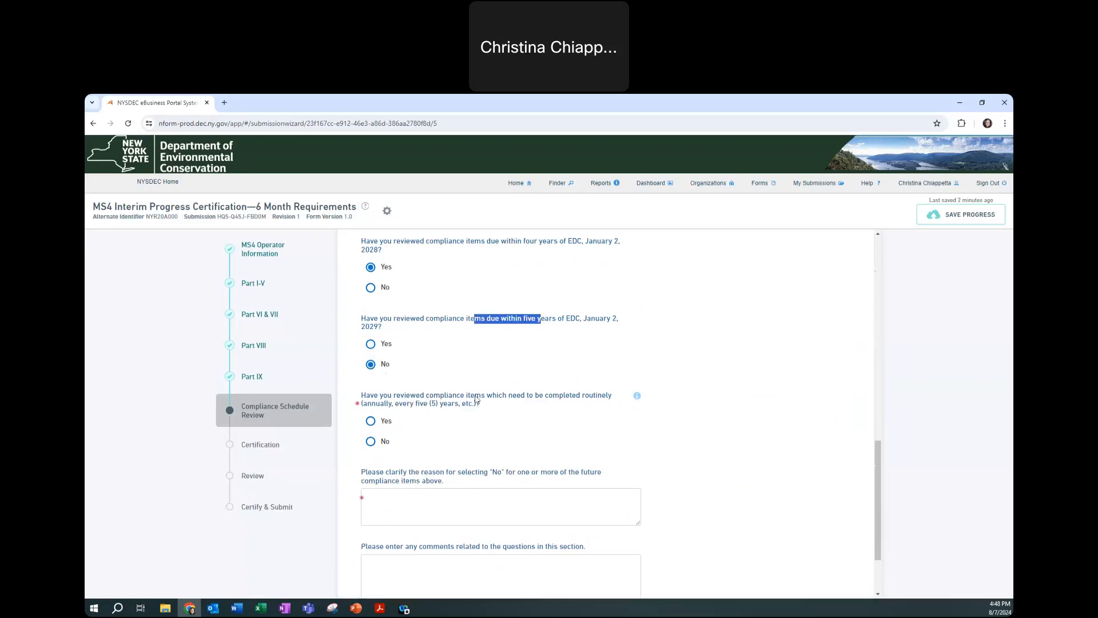
click(371, 422)
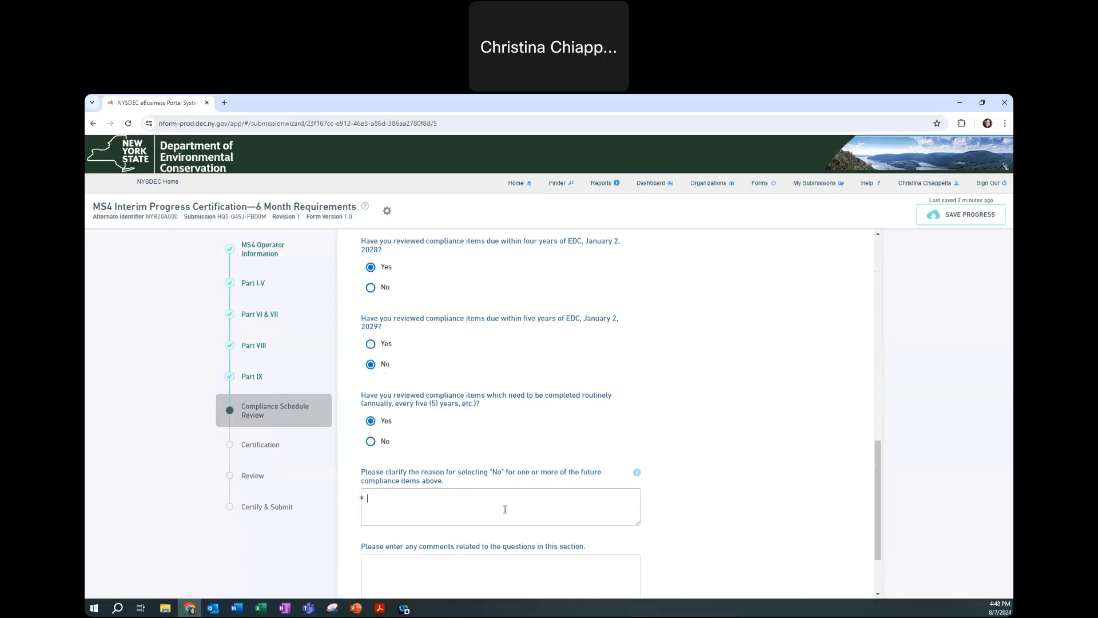
text(Have not done work planning out that far.)
scroll(505, 509, down, 3)
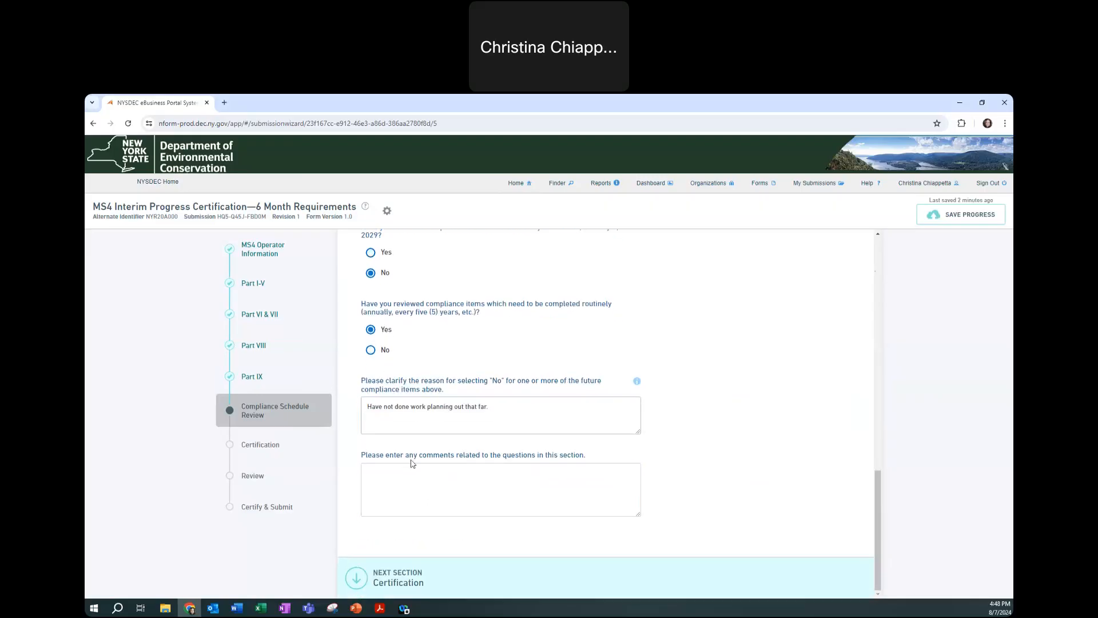
In Certification, confirm the ranking official signs electronically (Yes) and open the certification form PDF
click(280, 449)
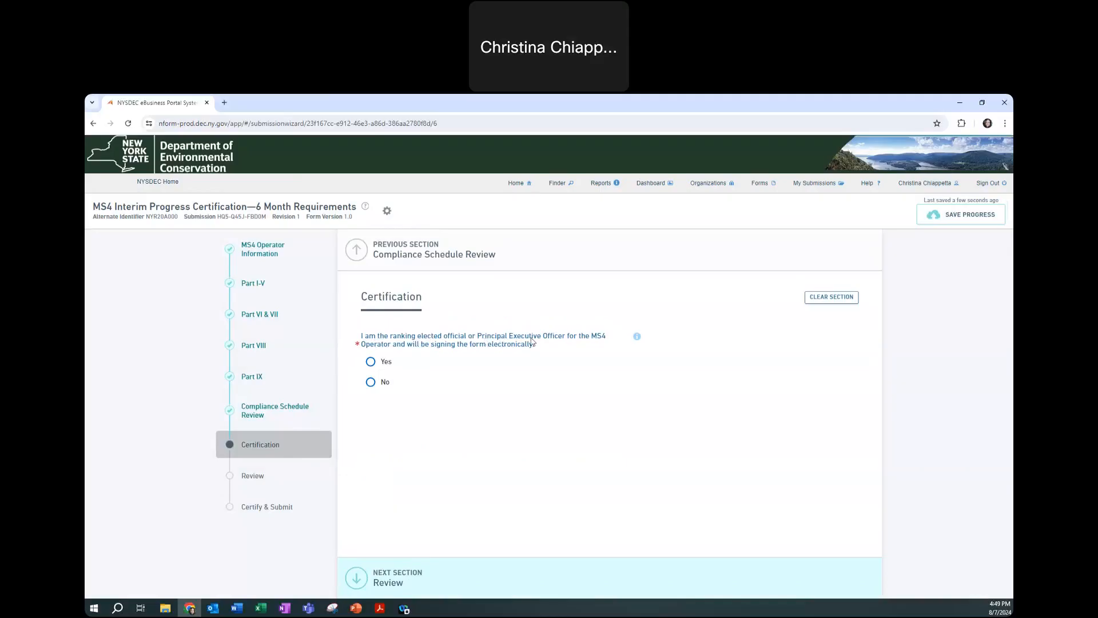
click(371, 362)
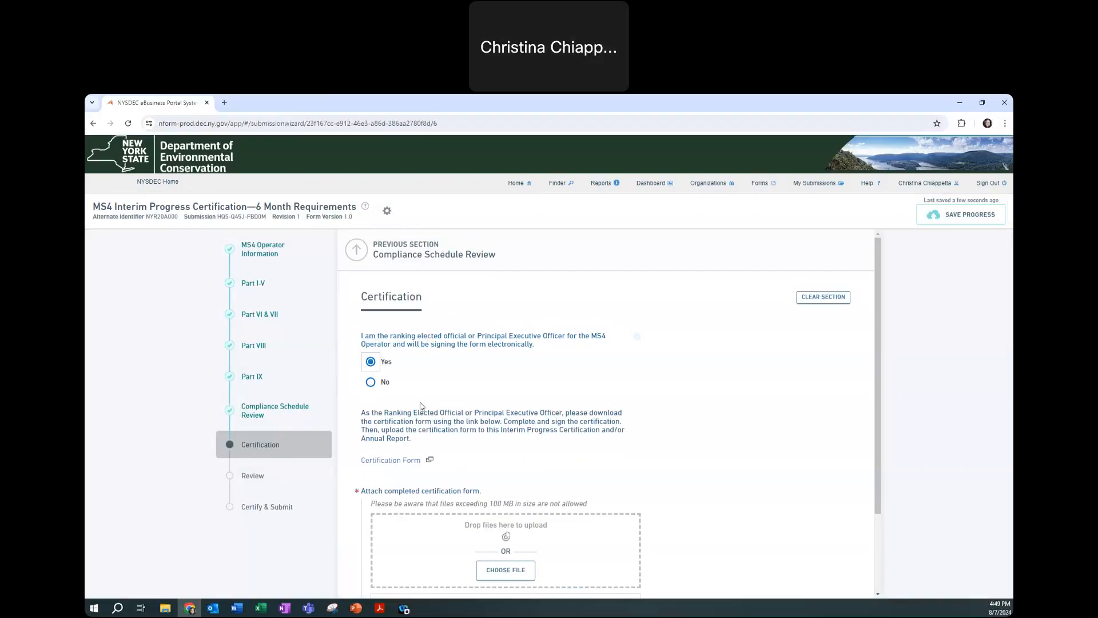
scroll(423, 411, down, 1)
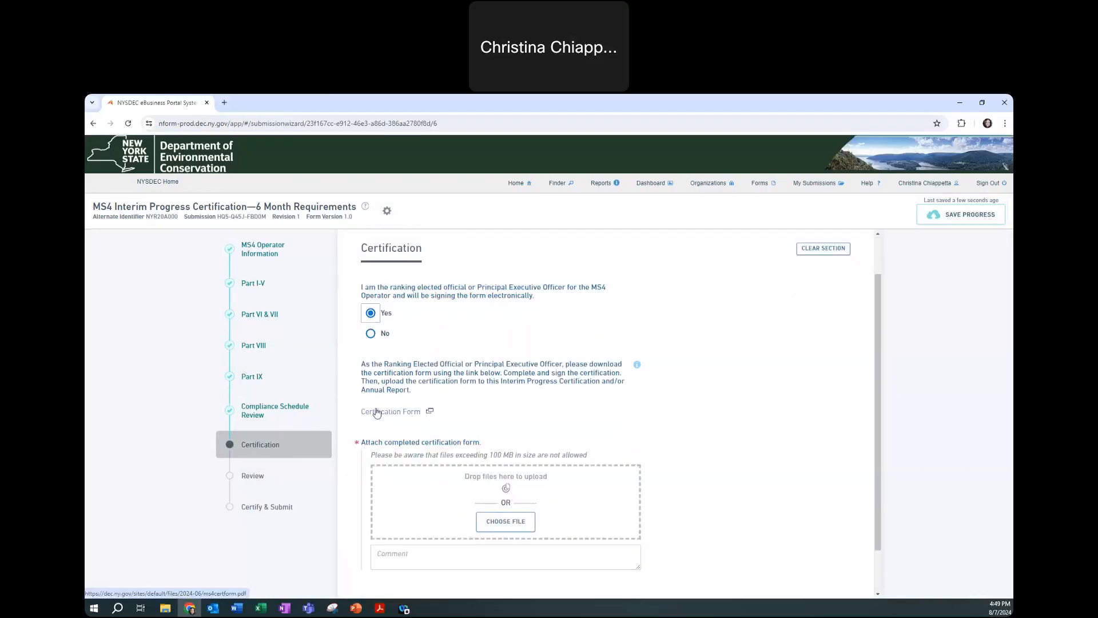
click(390, 413)
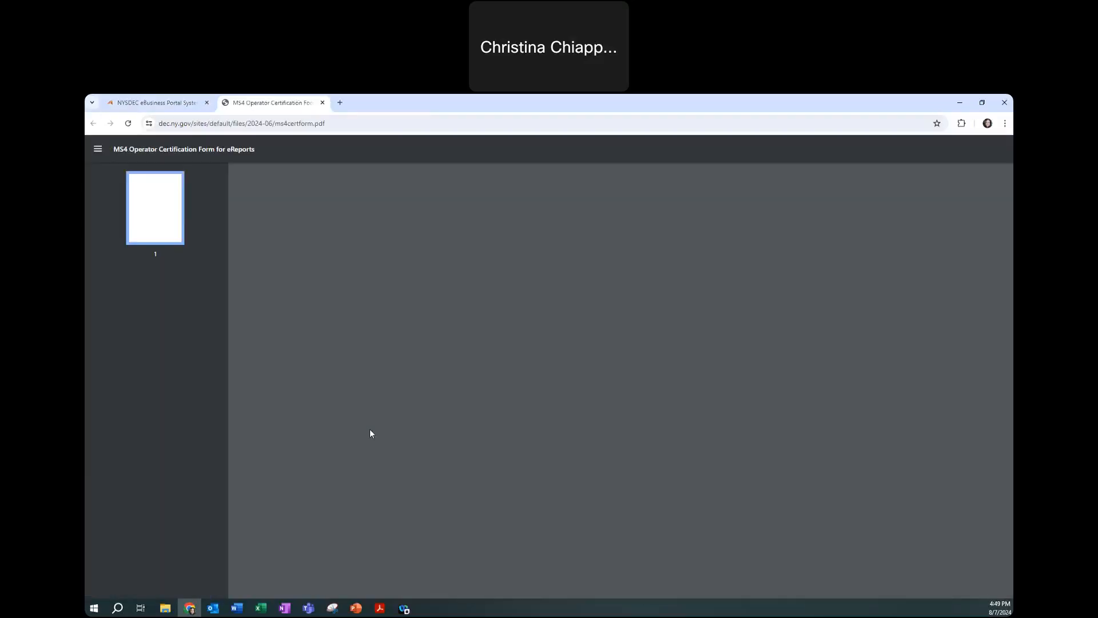
Fill the PDF's MS4 Operator Name with 'Big City' and enter the Permit ID digits
click(557, 358)
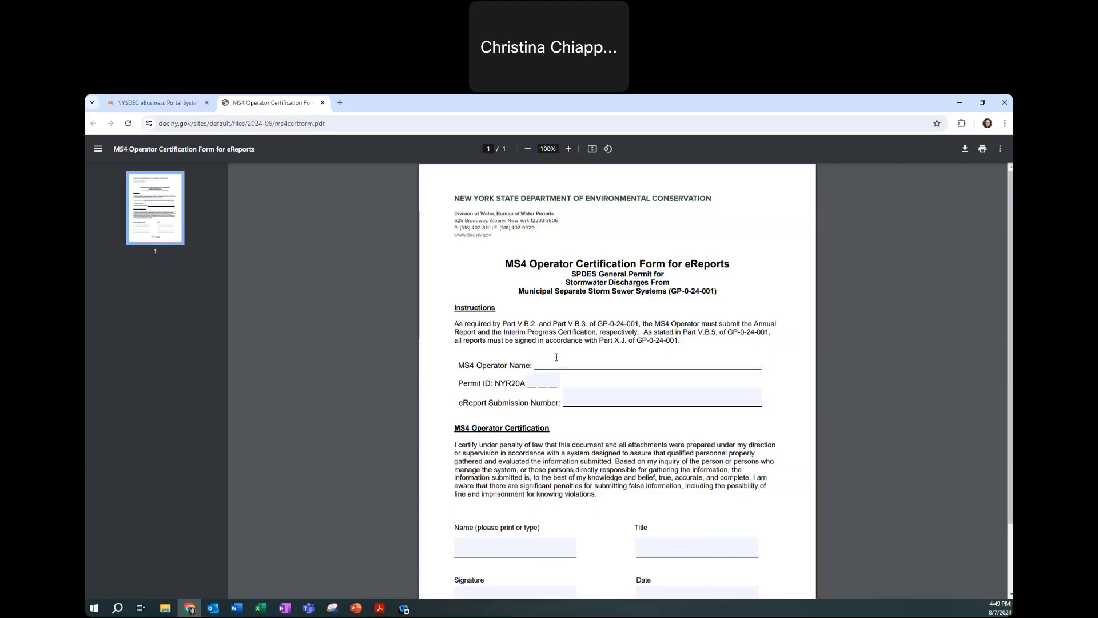
text(Big City)
click(622, 385)
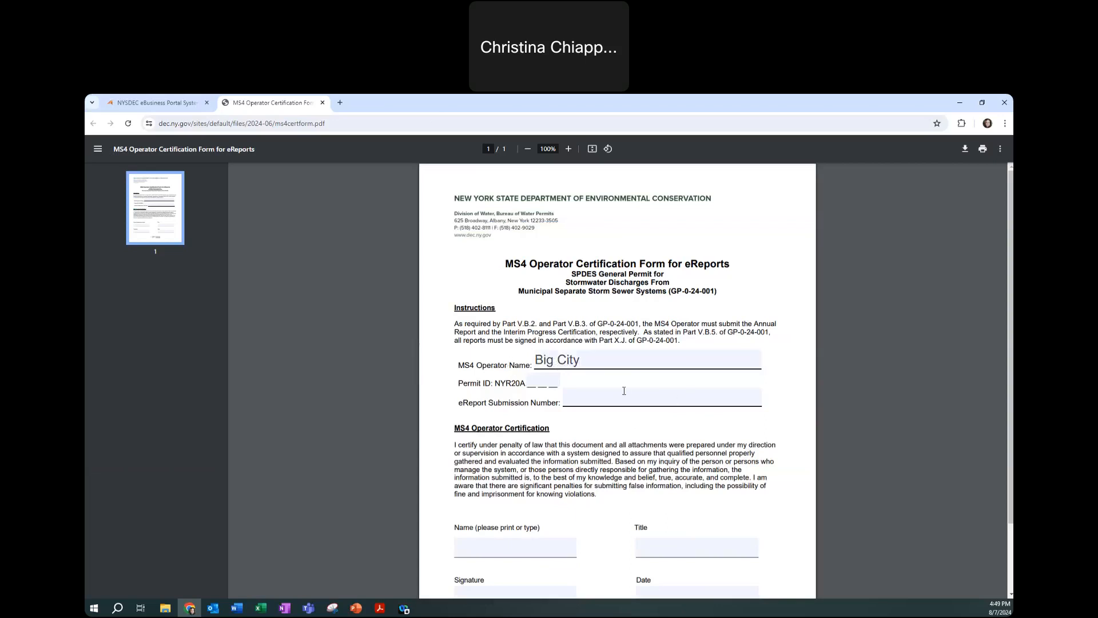
click(550, 376)
text(000)
click(569, 404)
Copy the nForm submission number into the PDF's eReport Submission Number field, then return to nForm
drag(462, 404, 552, 404)
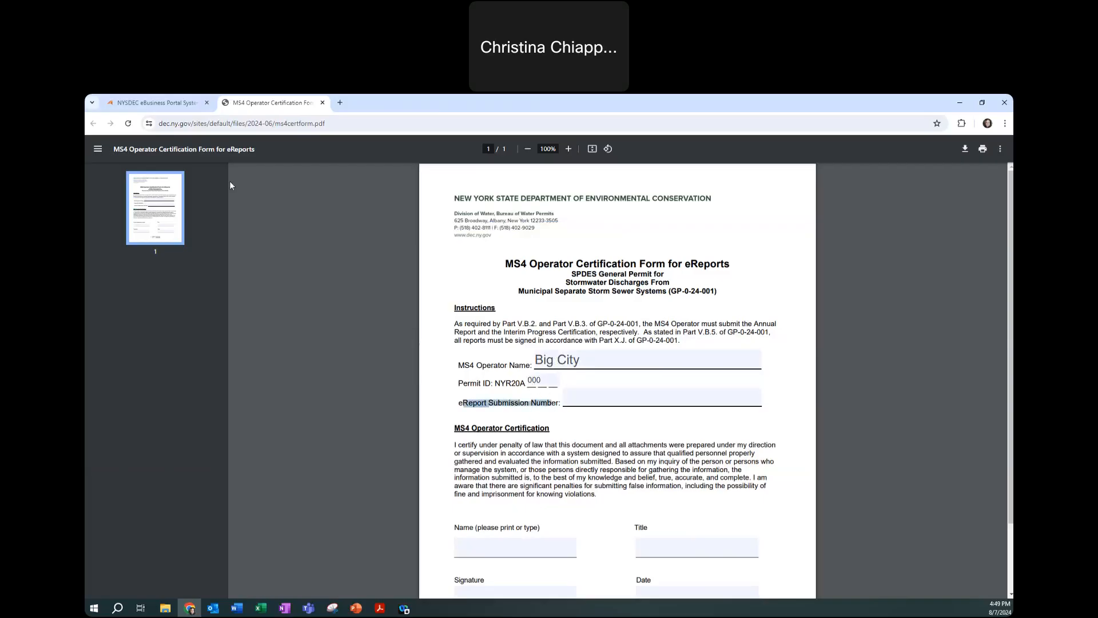
click(159, 105)
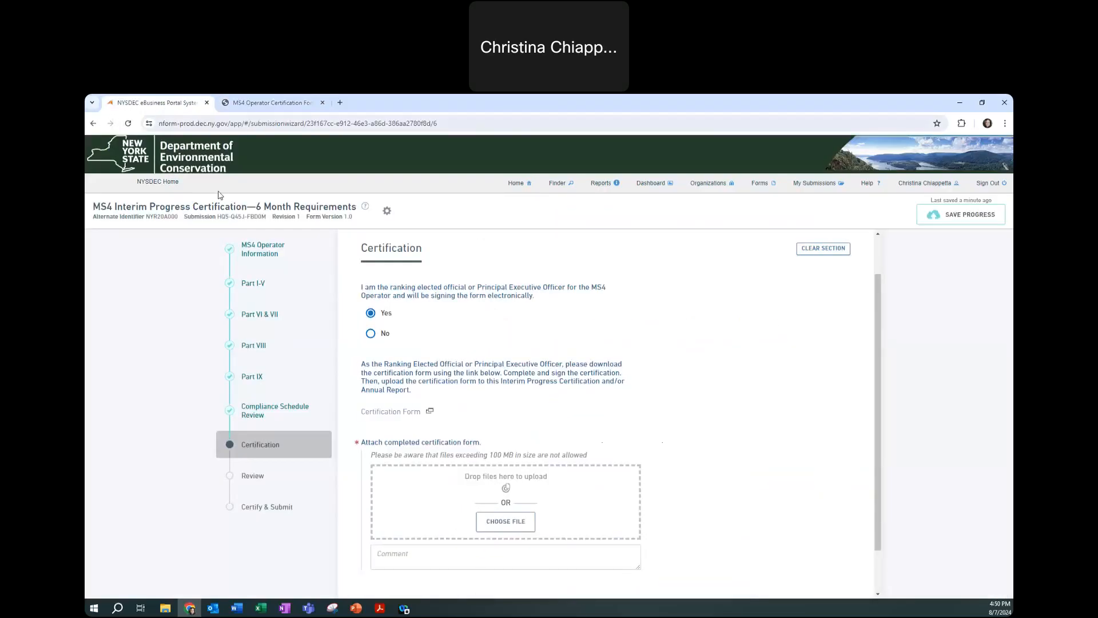
drag(217, 217, 266, 224)
key(ctrl+c)
click(251, 106)
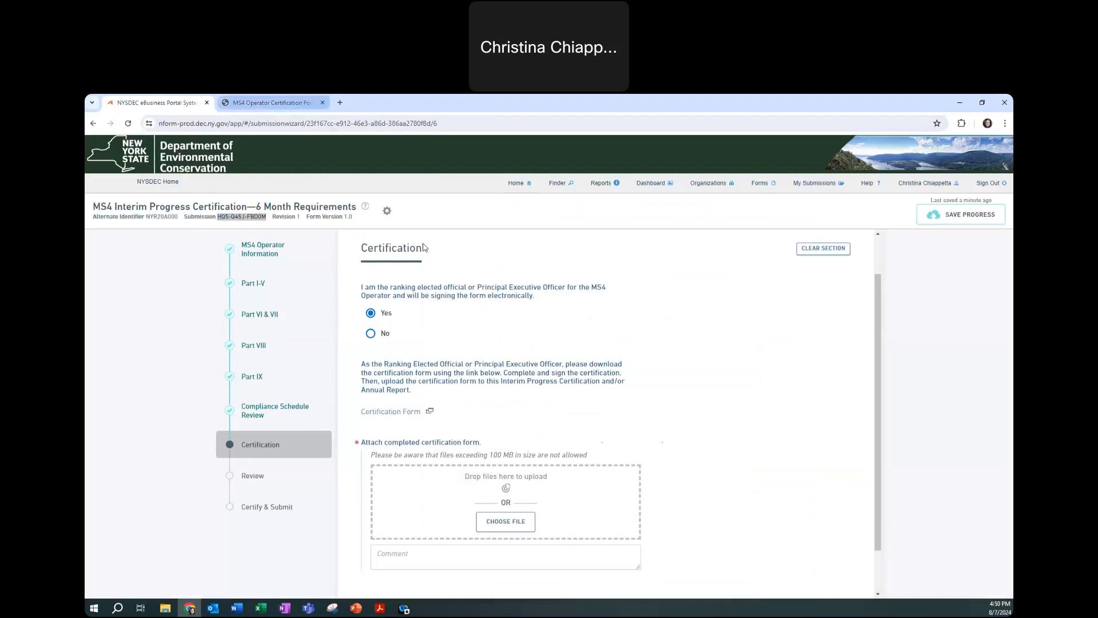
click(605, 399)
key(ctrl+v)
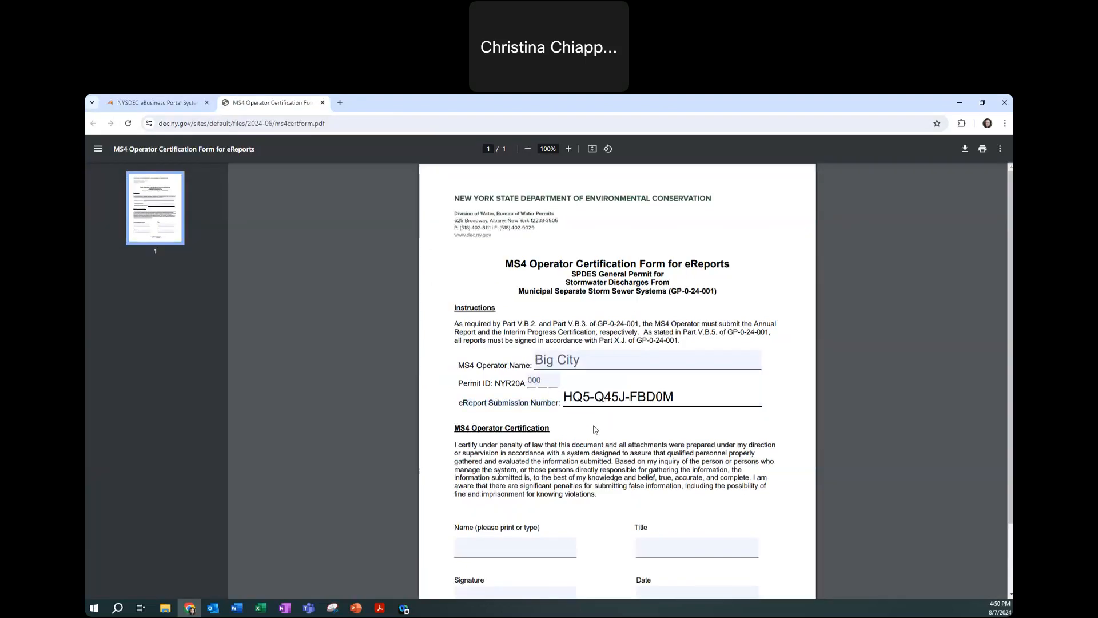
click(538, 380)
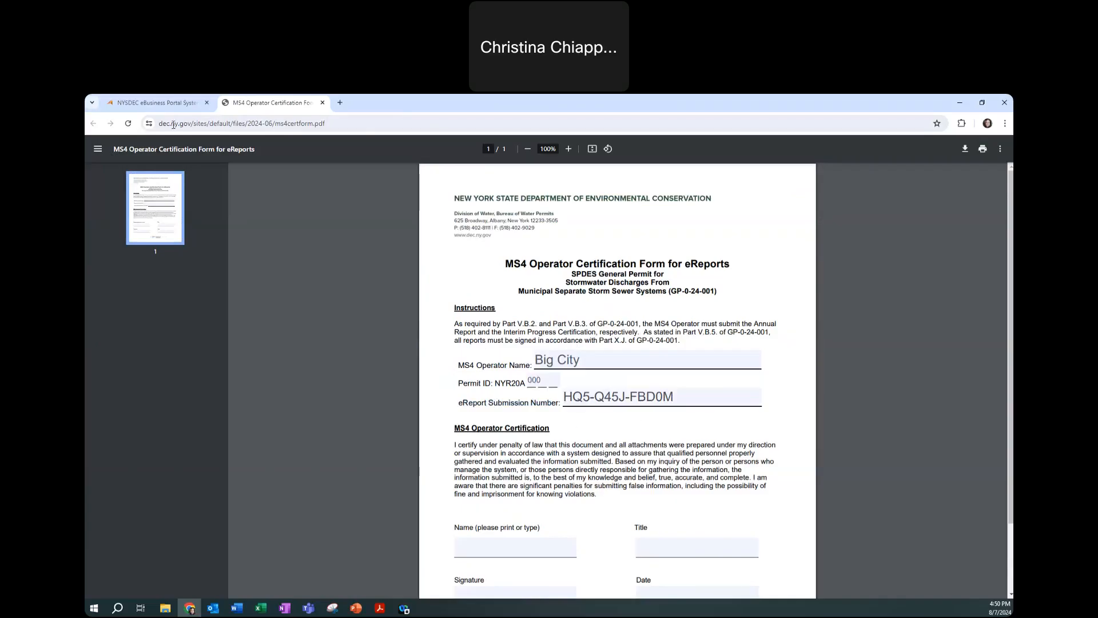
click(149, 105)
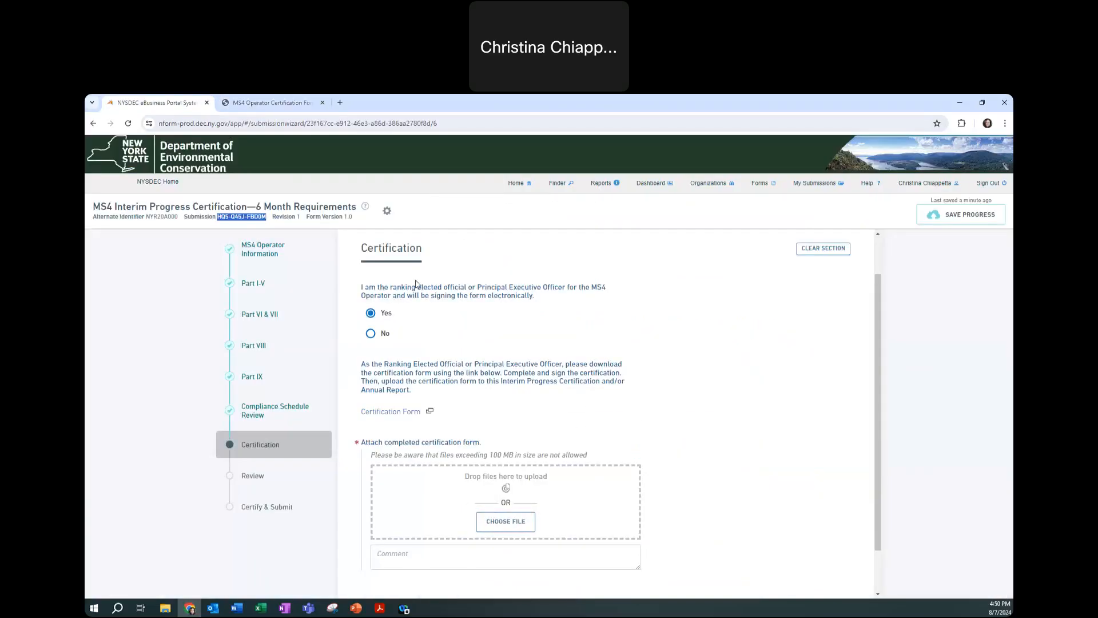
Answer No to the ranking official question, revealing the Duly Authorized Representative Form and second upload
click(371, 336)
scroll(372, 339, down, 2)
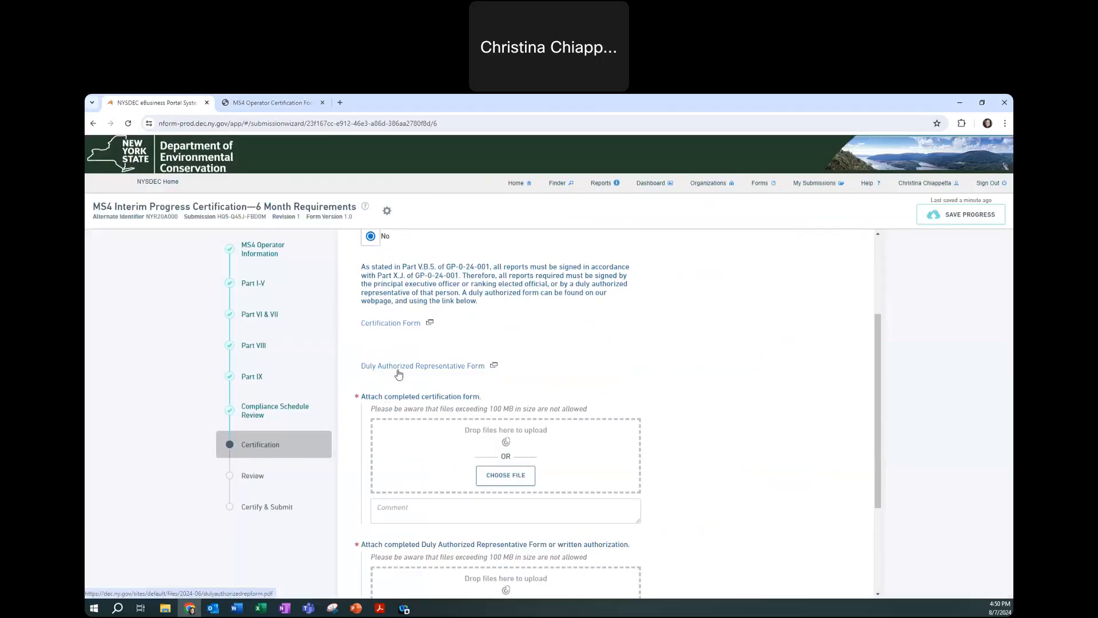
scroll(394, 380, down, 2)
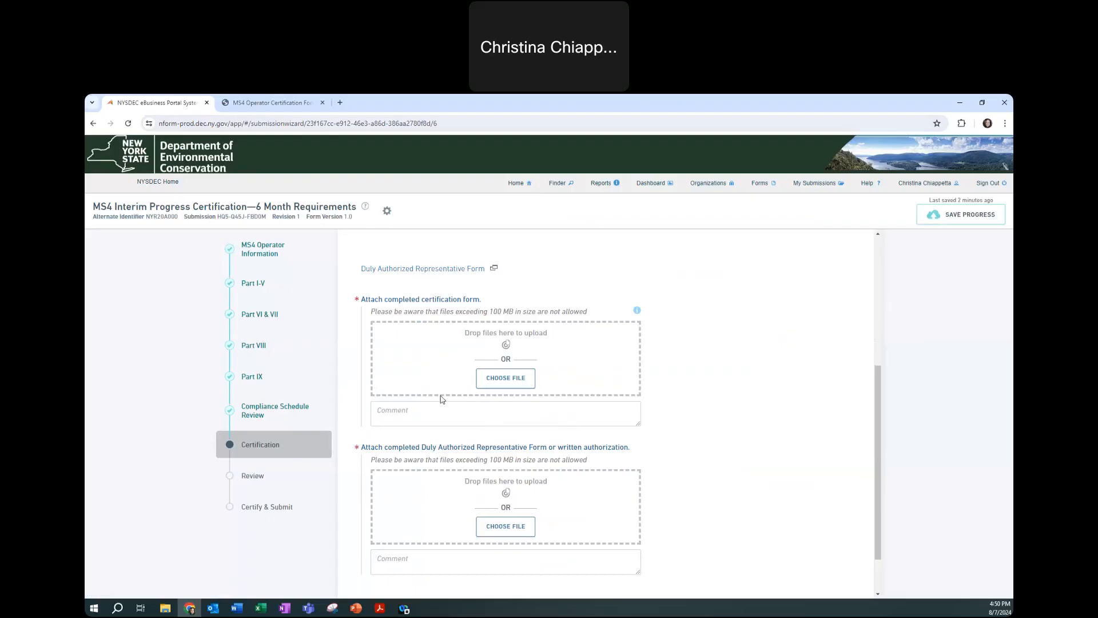
Open the Duly Authorized Representative Form PDF and inspect its blank operator and representative fields
click(439, 270)
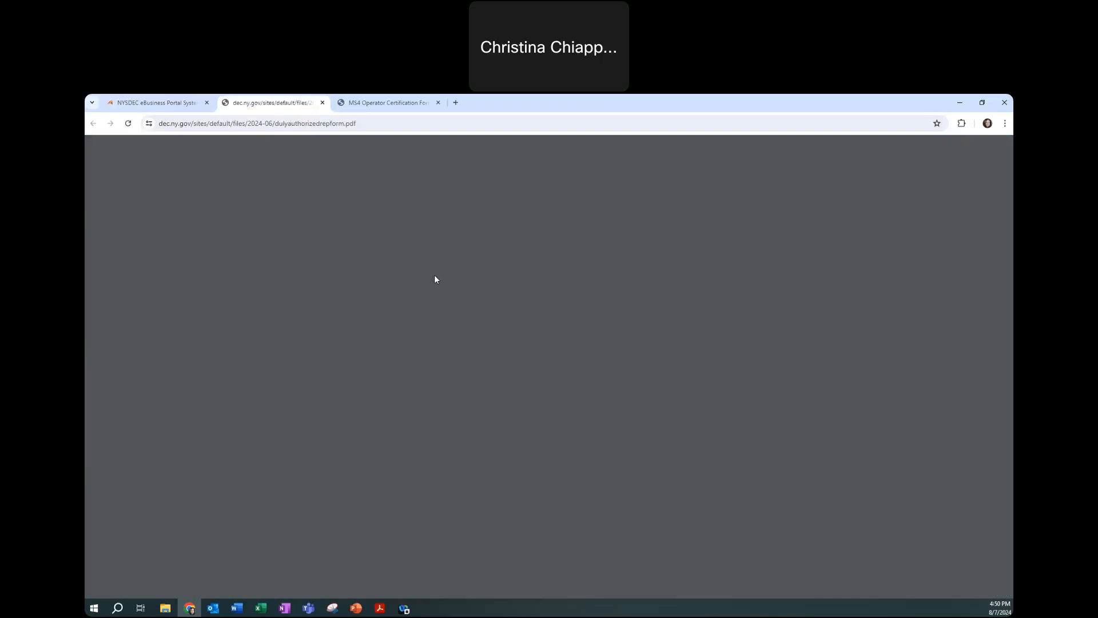
click(515, 306)
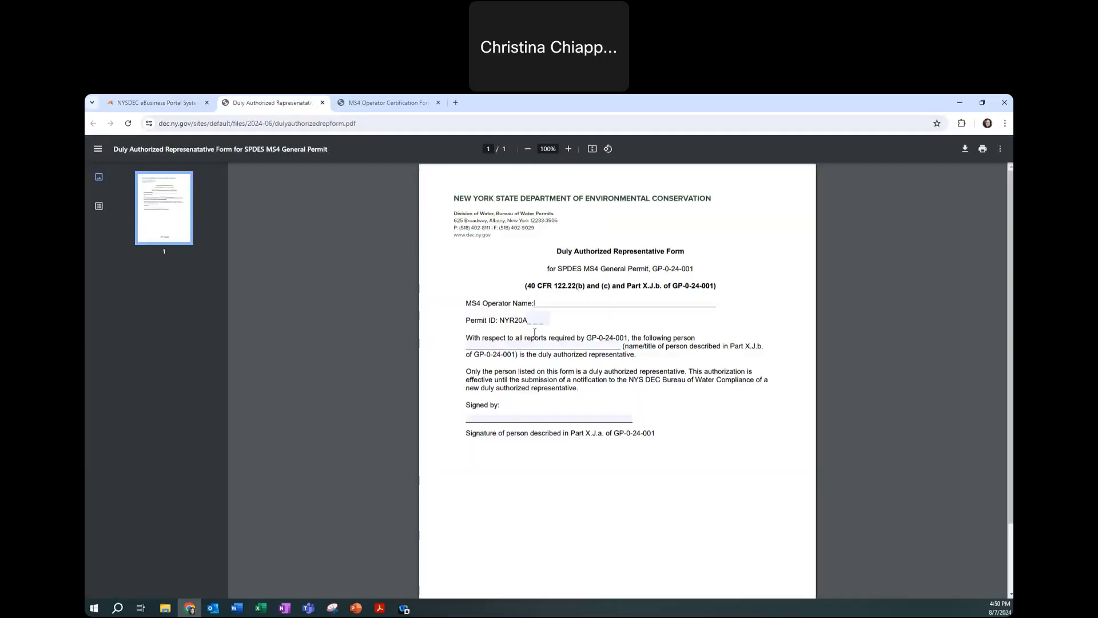
click(483, 346)
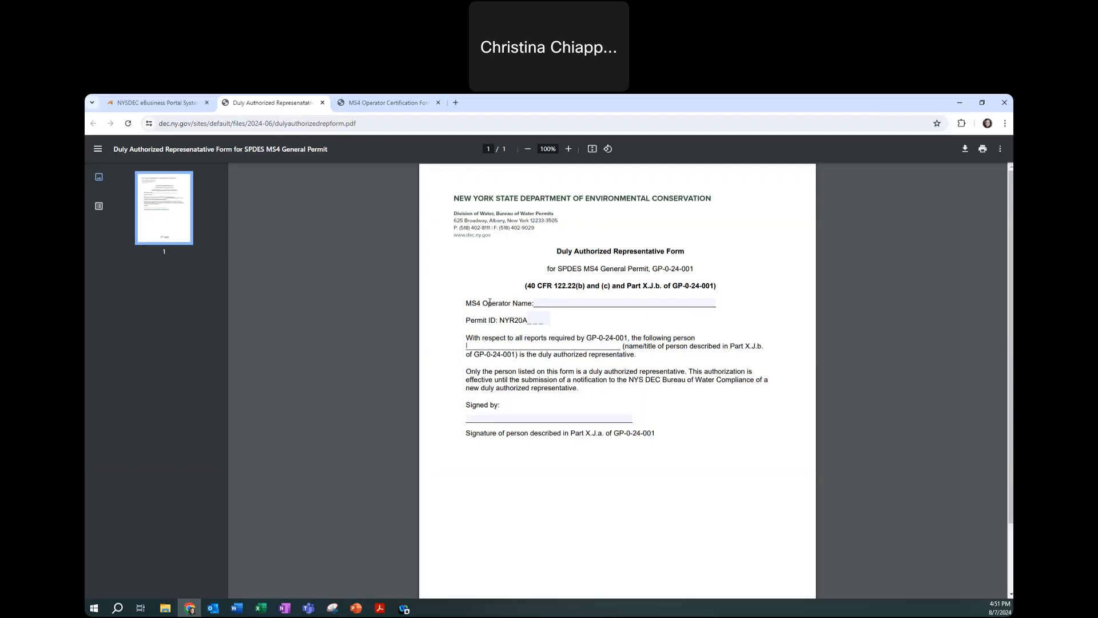
drag(466, 338, 671, 360)
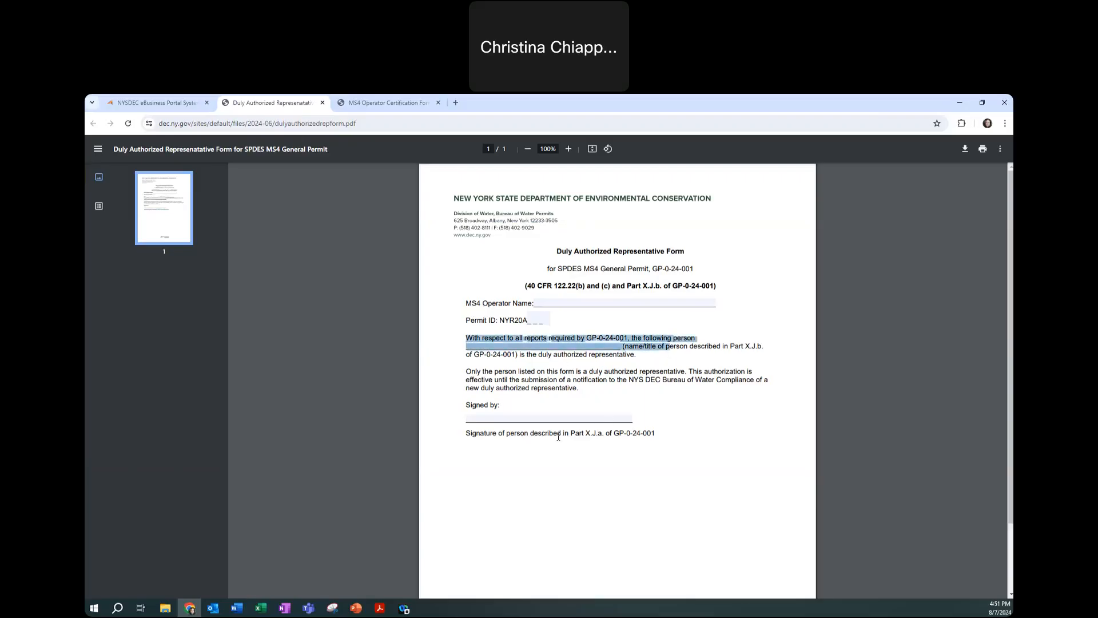
click(157, 103)
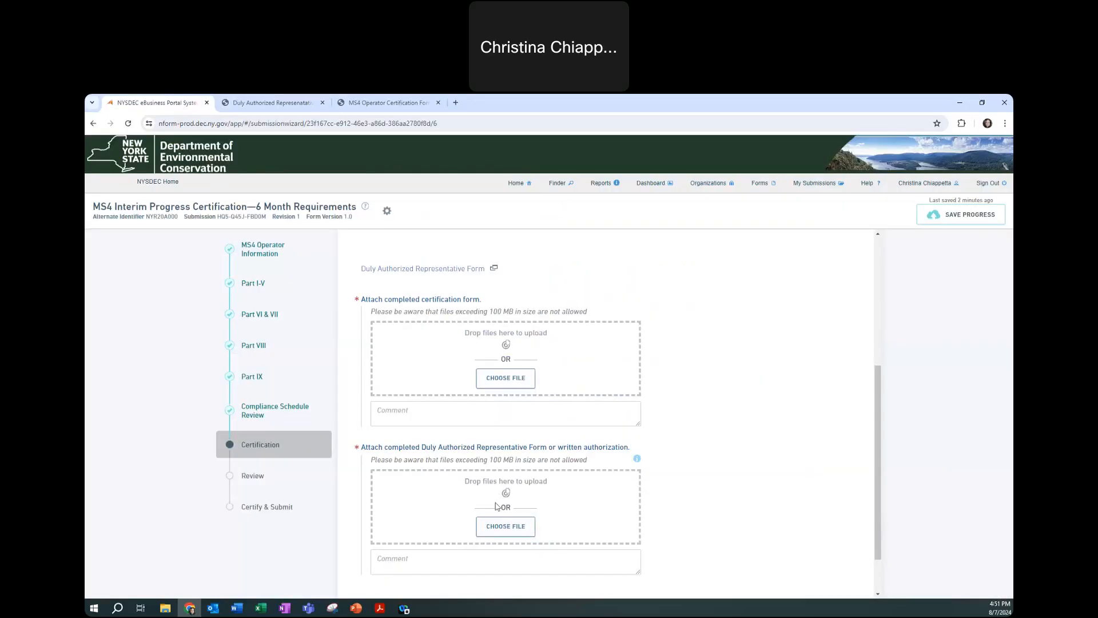
Advance to Review and scroll to the Certification summary flagging both missing attachments
scroll(387, 474, down, 1)
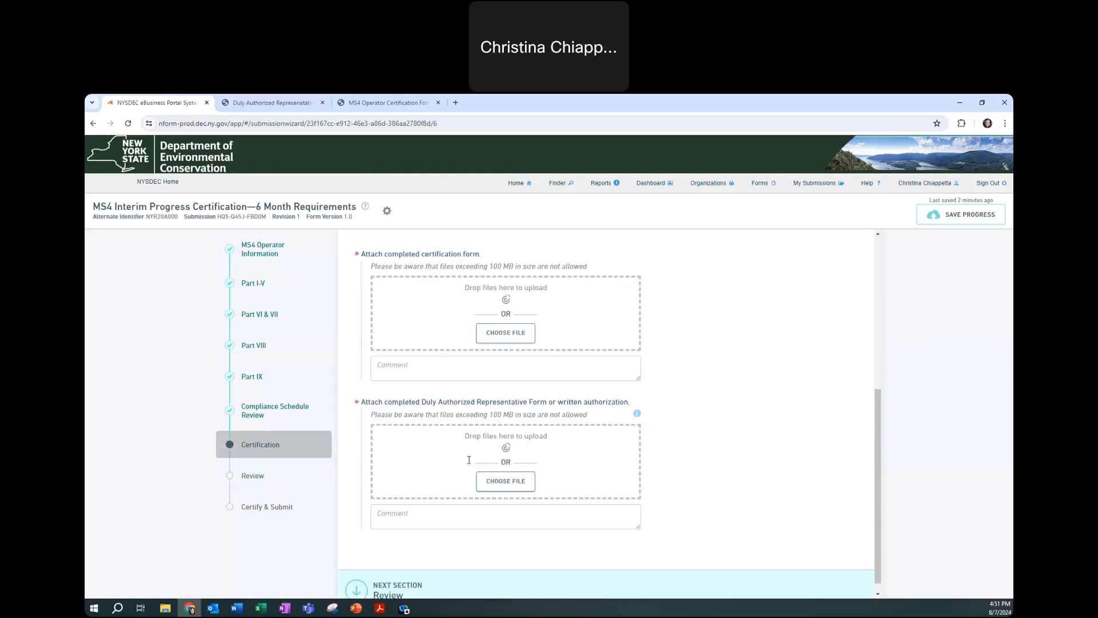
click(388, 582)
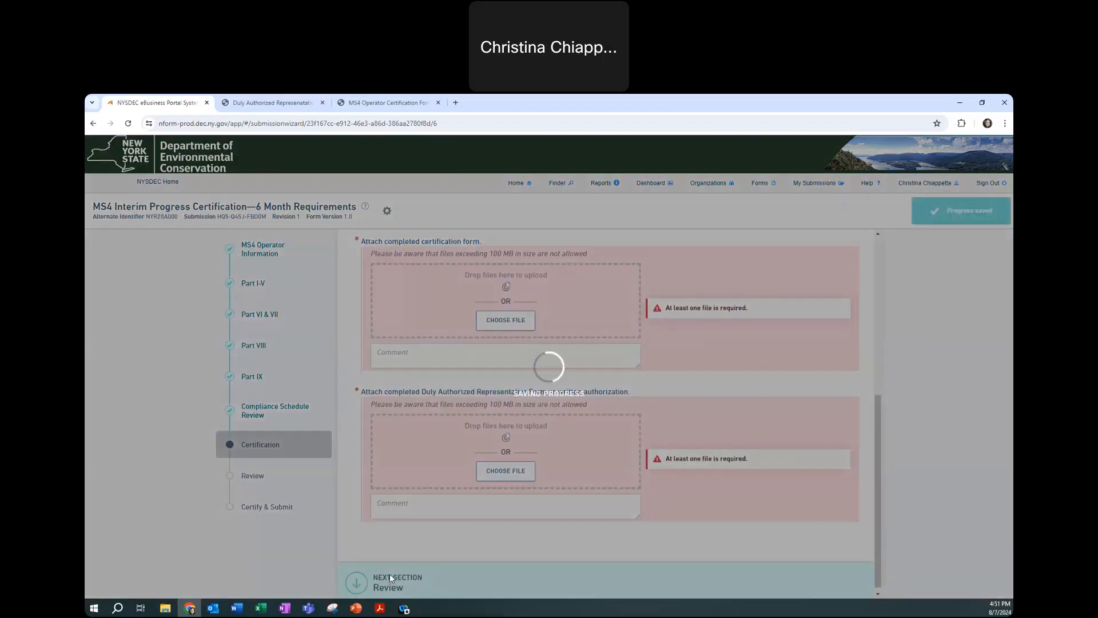
scroll(402, 410, down, 2)
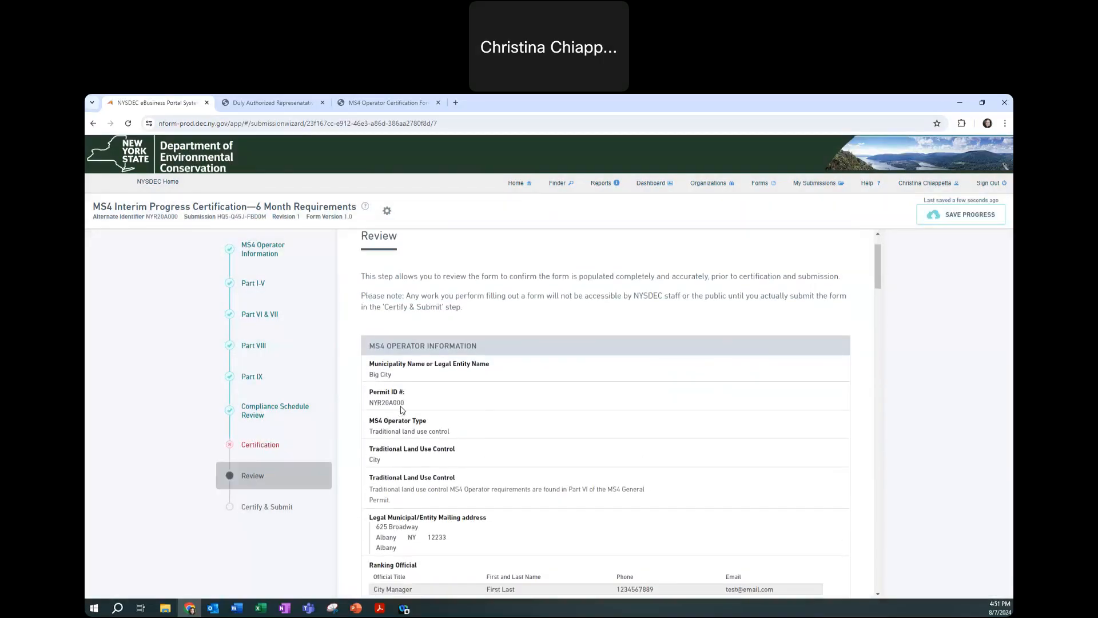
scroll(402, 410, down, 1)
scroll(402, 410, down, 4)
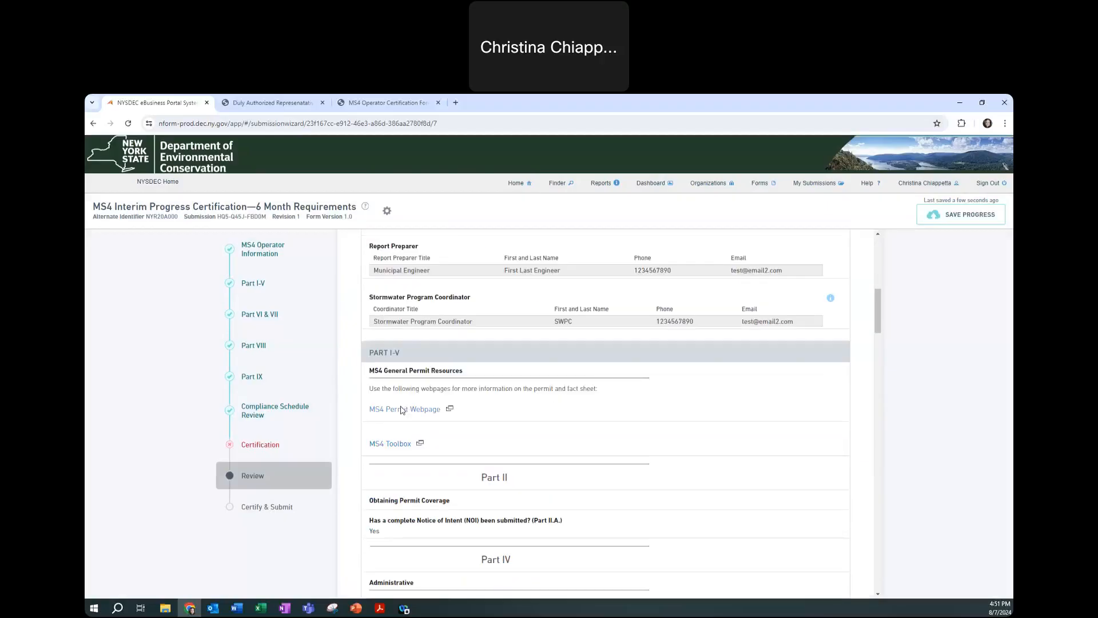
scroll(402, 409, down, 15)
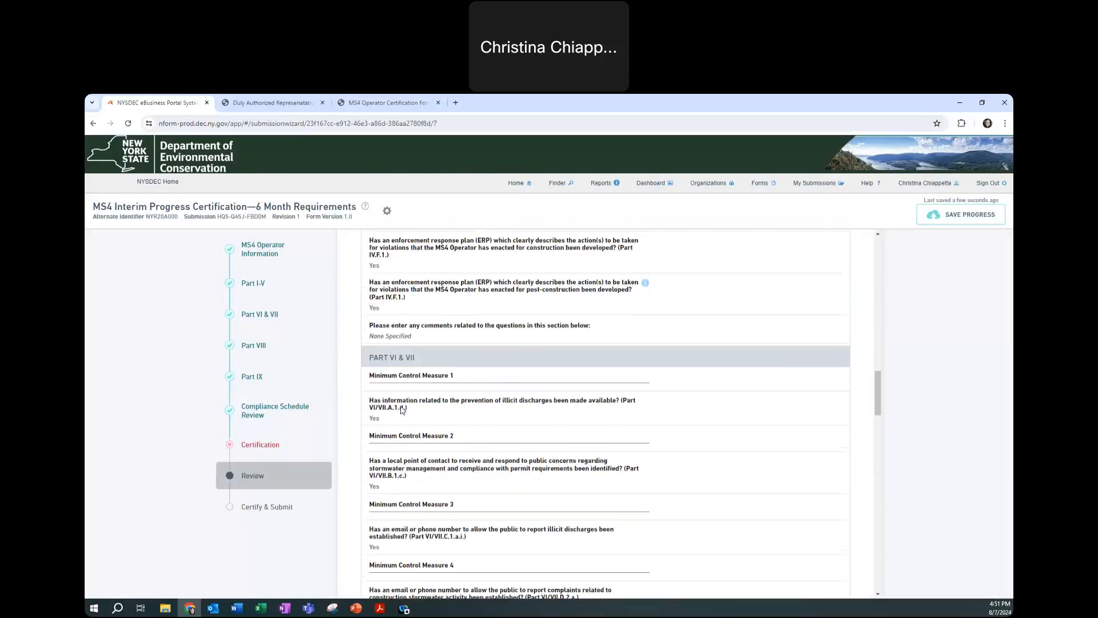
scroll(402, 410, down, 15)
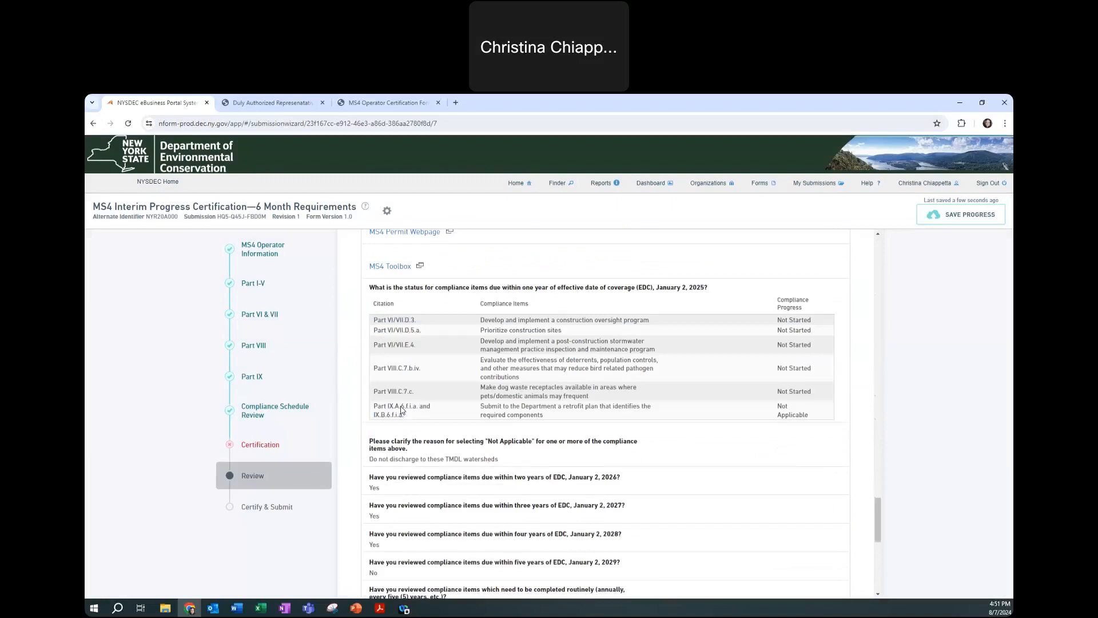
scroll(402, 410, down, 6)
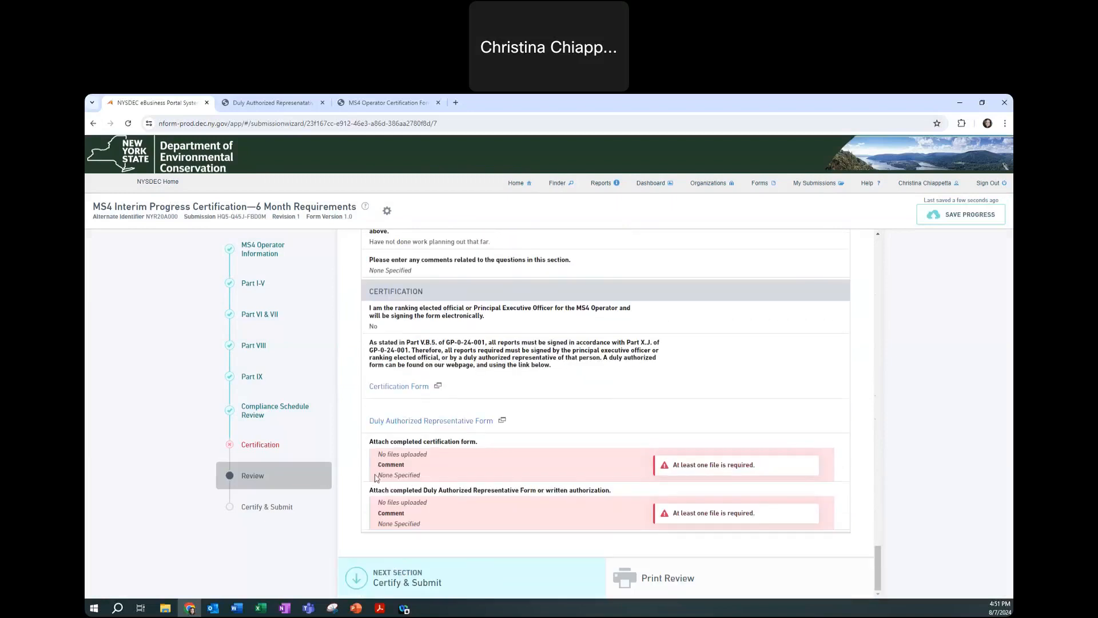